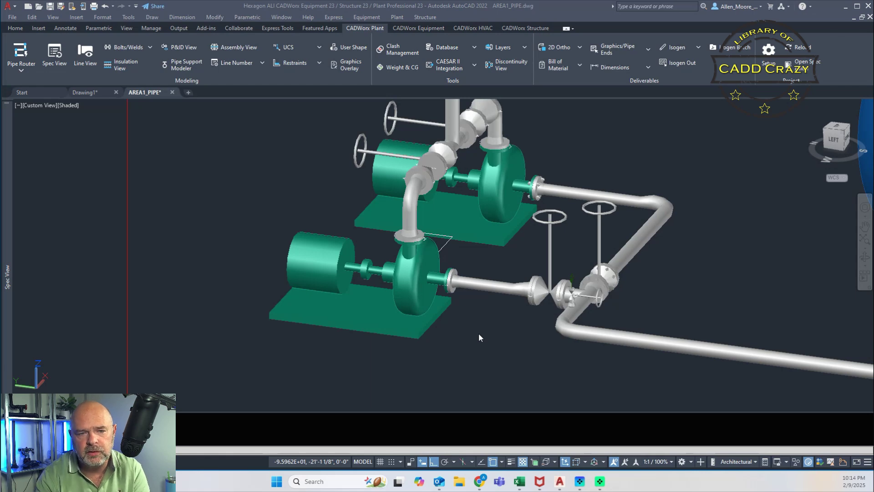
# Open the Pipe Support Modeler palette and narrow it to free up space in the drawing area
pyautogui.moveTo(7, 277)
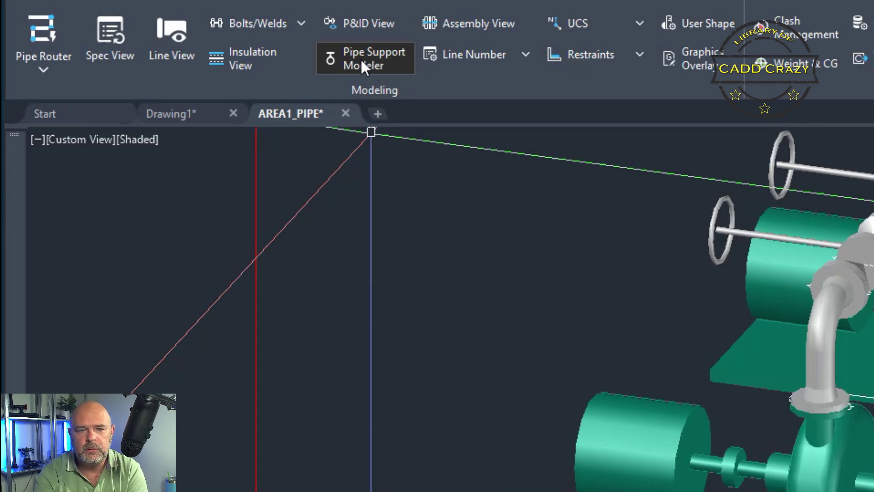
pyautogui.click(388, 59)
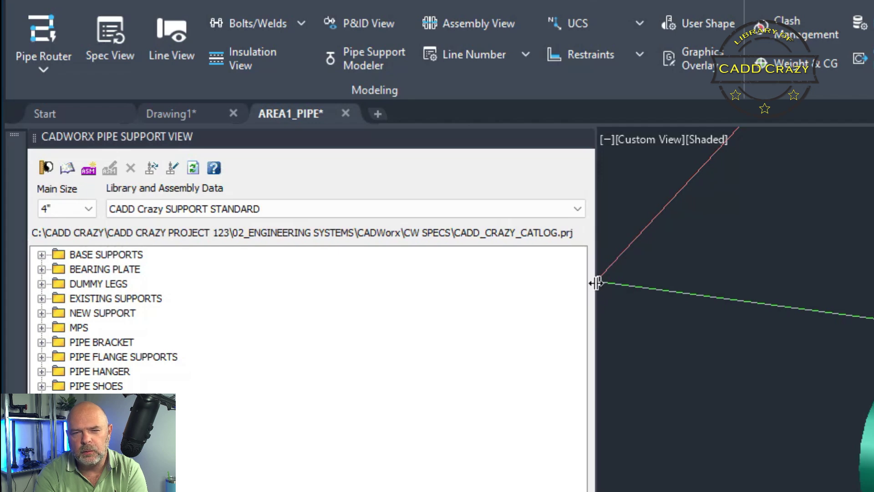
pyautogui.moveTo(595, 281); pyautogui.dragTo(382, 299)
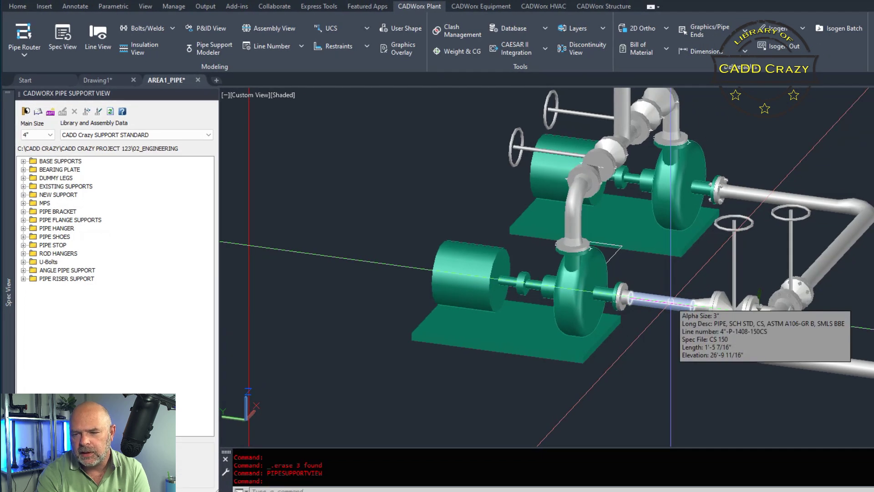
# Switch to the _Sample I support library and set the main size to 3" to match the pump's suction pipe
pyautogui.moveTo(667, 303)
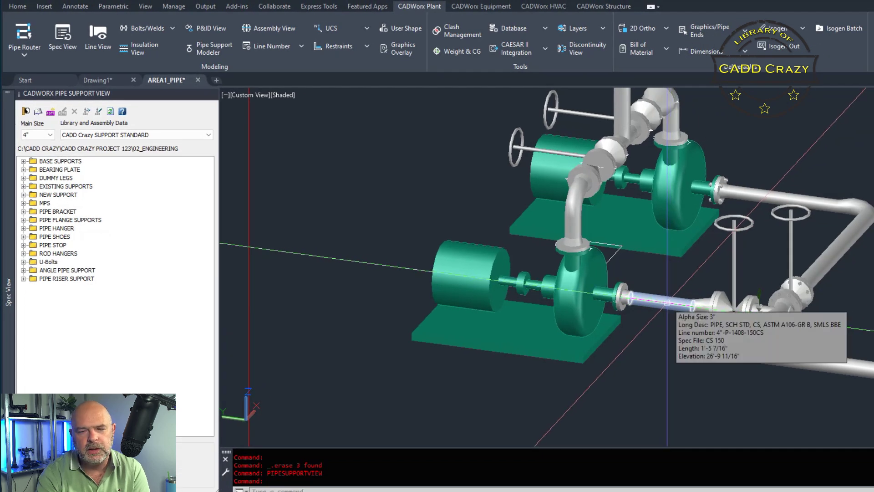
pyautogui.click(127, 135)
pyautogui.click(76, 144)
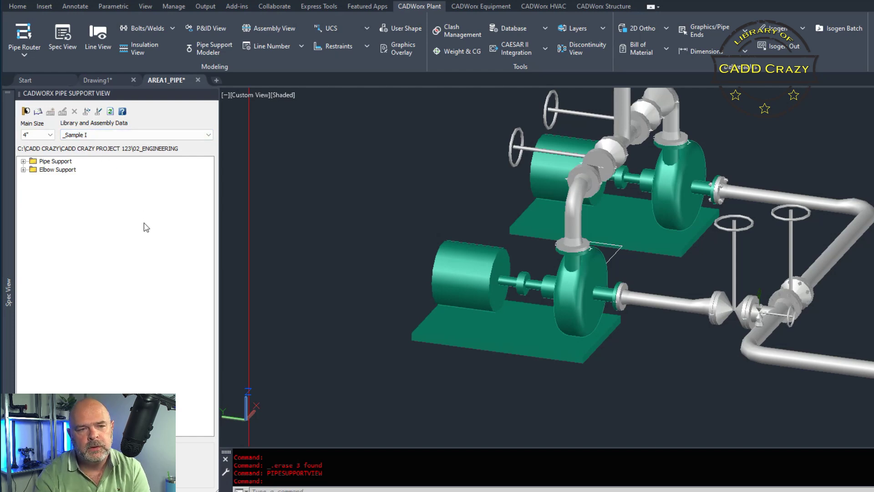
pyautogui.click(40, 135)
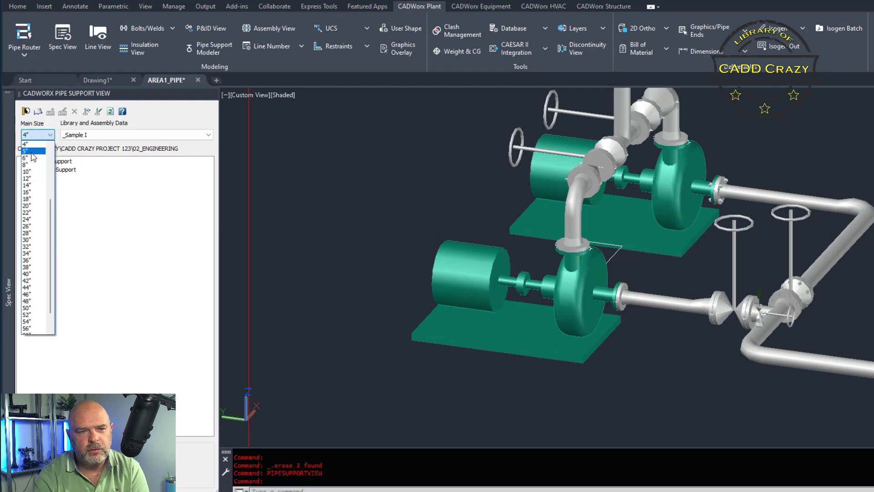
pyautogui.scroll(1, 31, 156)
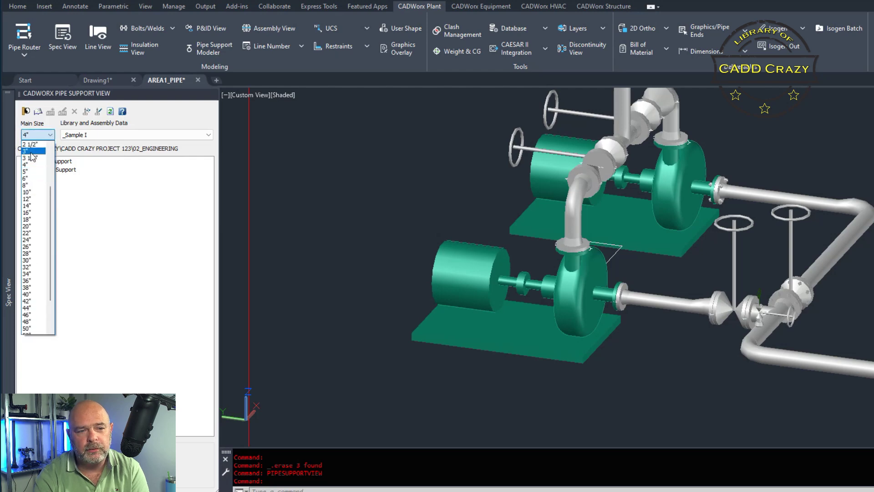
pyautogui.click(31, 151)
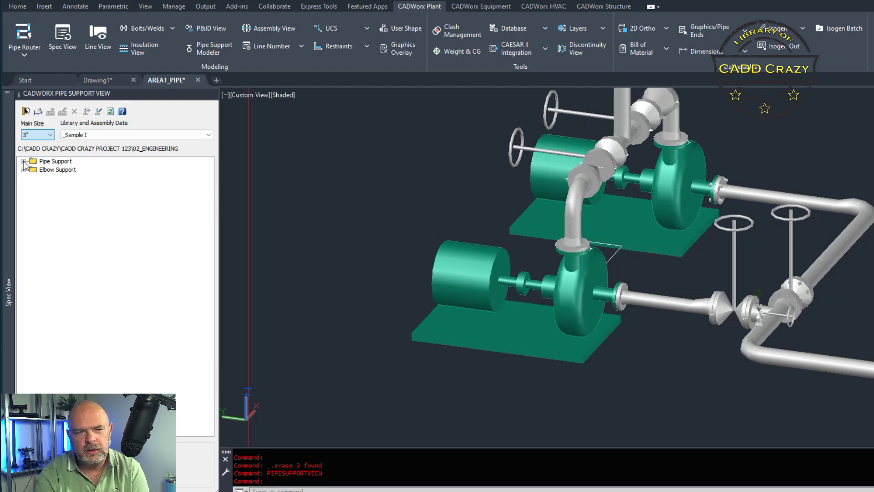
pyautogui.click(23, 162)
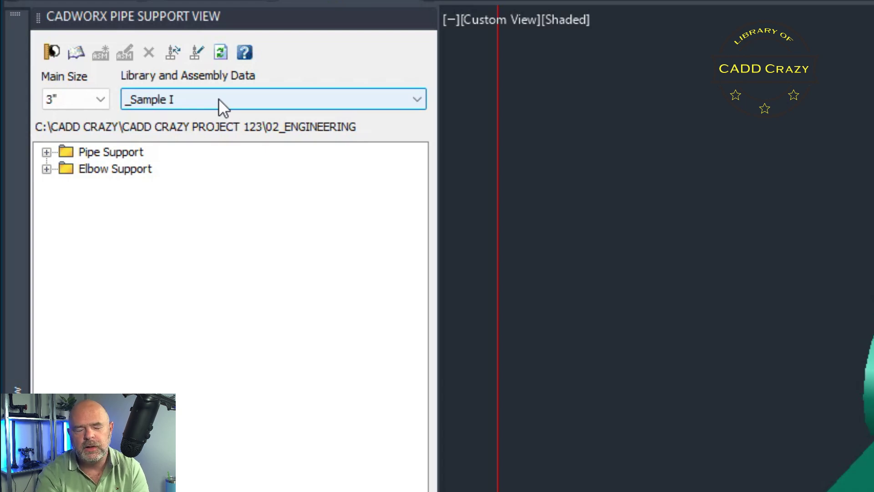
# Start a new assembly in the CADD Crazy SUPPORT STANDARD library at the midpoint of the front pump's 3" pipe, directed straight down
pyautogui.click(218, 98)
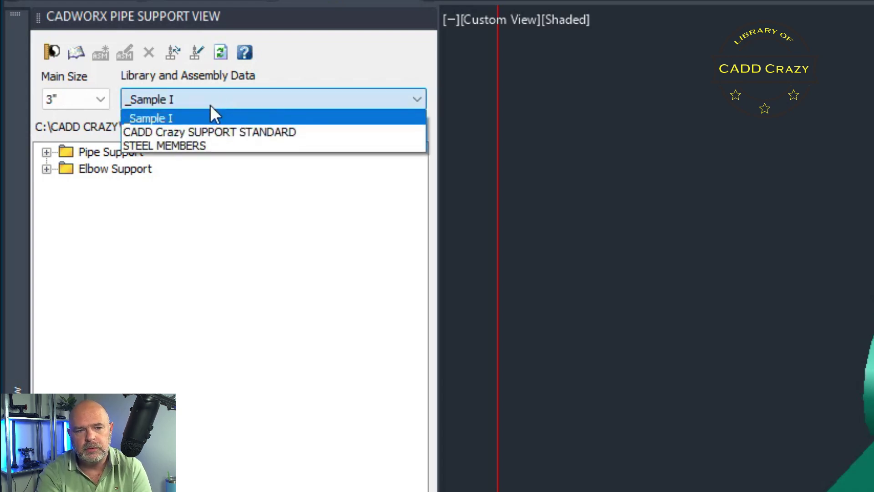
pyautogui.click(279, 132)
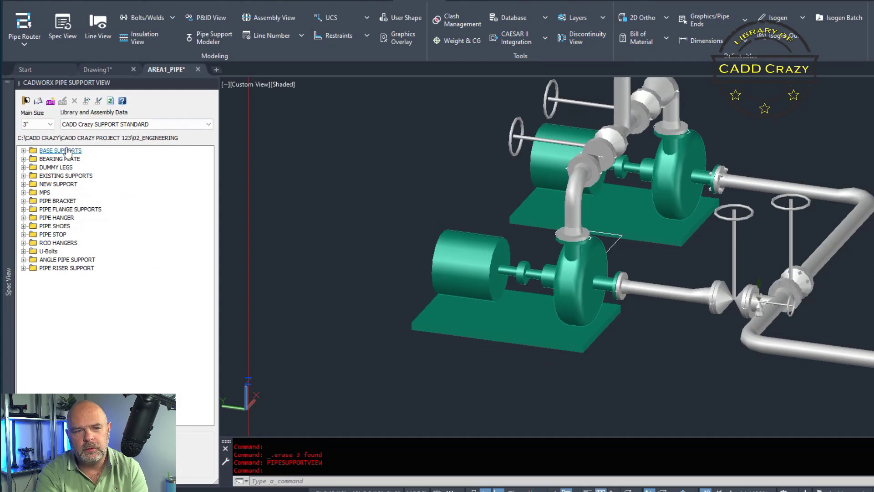
pyautogui.click(50, 101)
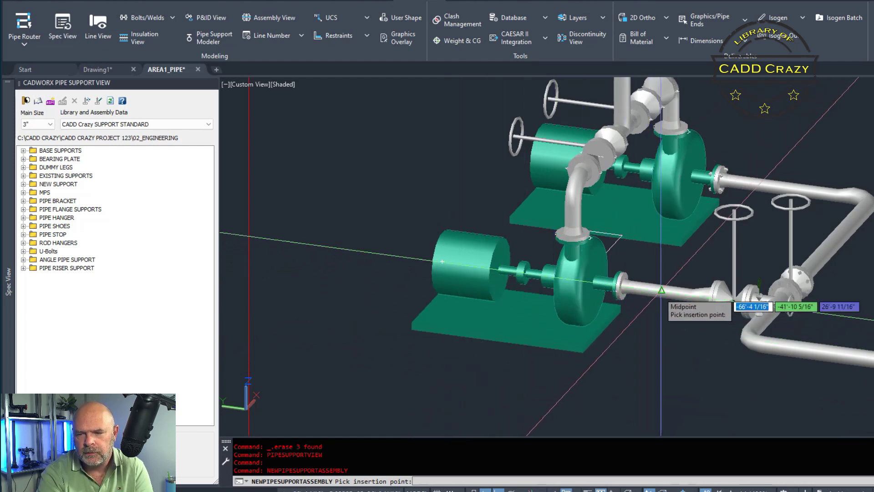
pyautogui.click(661, 290)
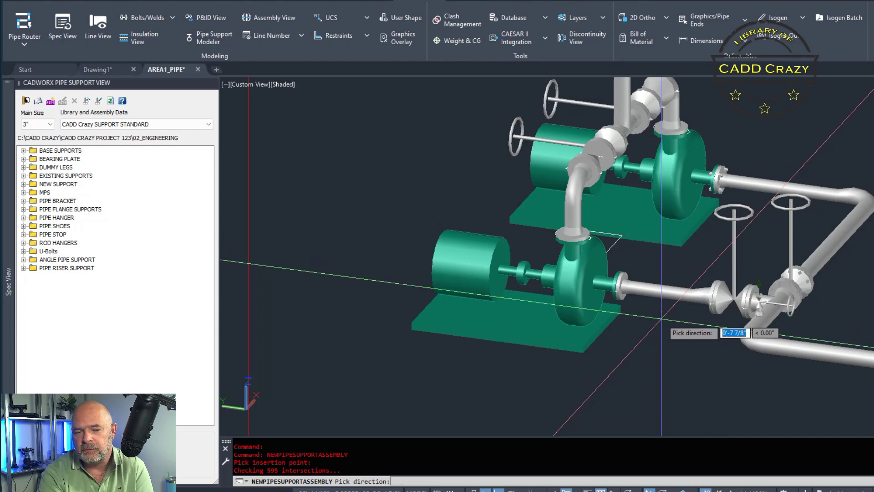
pyautogui.click(662, 344)
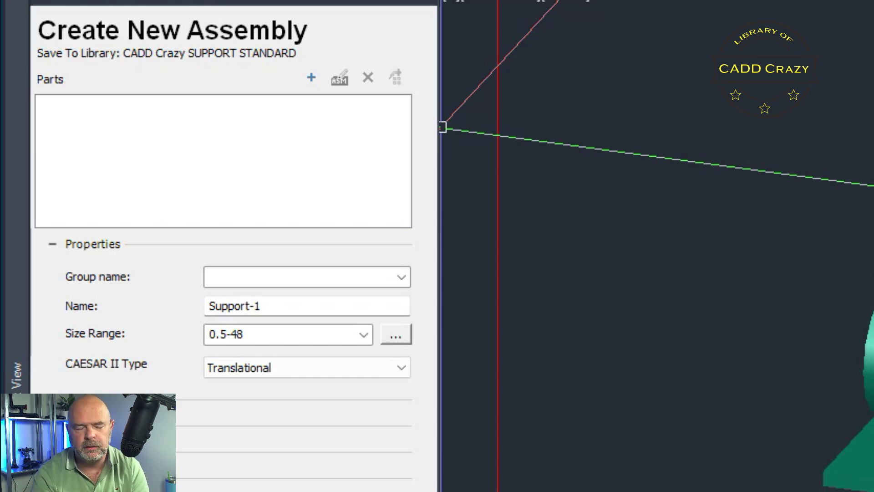
# Add the Pipe I_sup part in main size 3.000 to the assembly with a length of 24
pyautogui.click(313, 80)
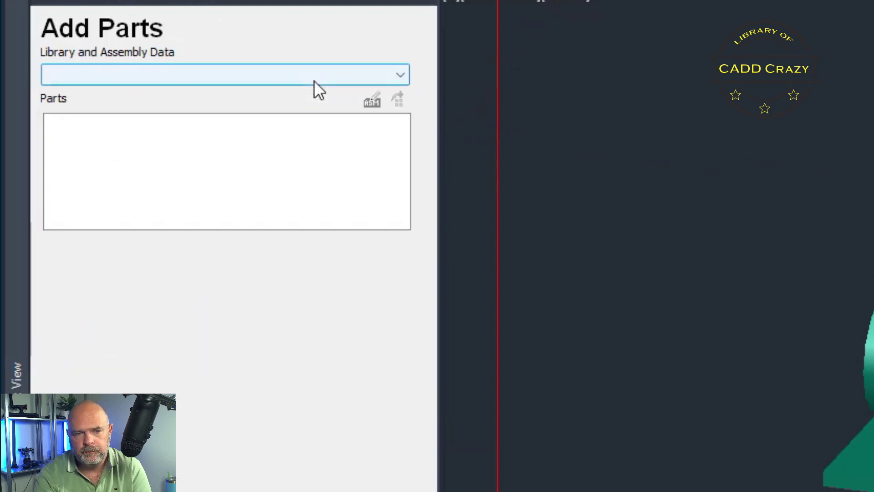
pyautogui.click(272, 78)
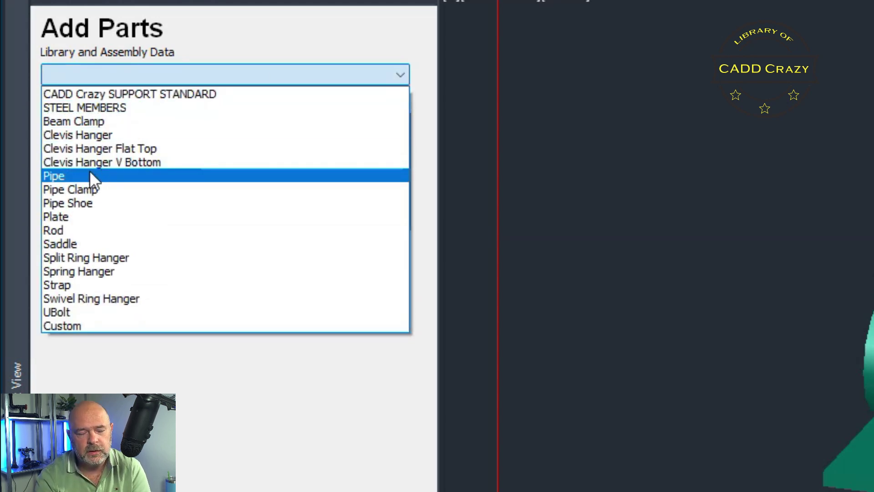
pyautogui.click(90, 176)
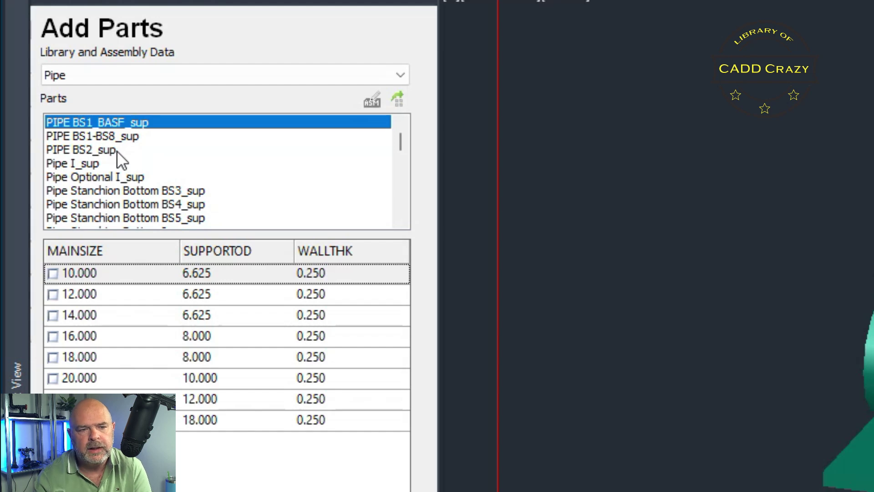
pyautogui.click(80, 162)
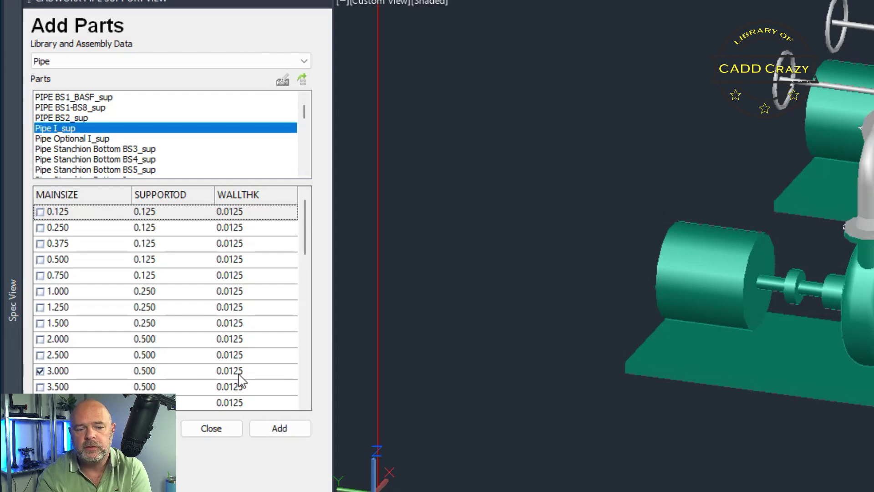
pyautogui.click(275, 430)
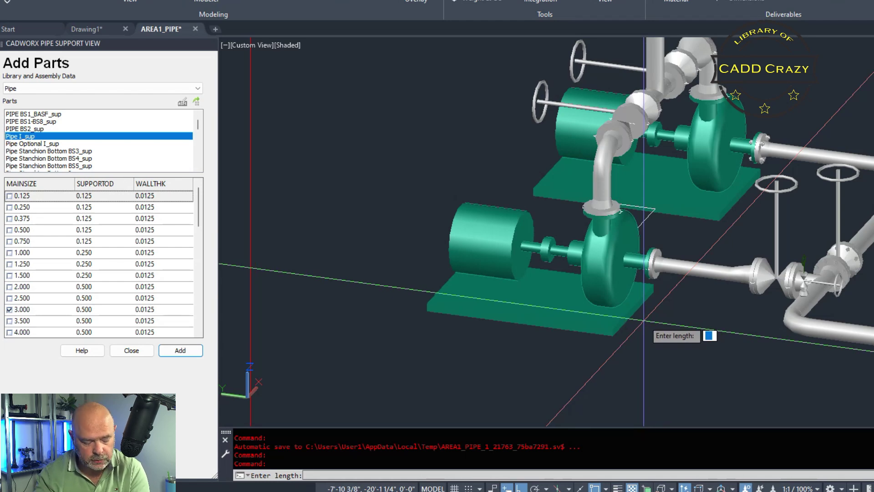
pyautogui.write('24')
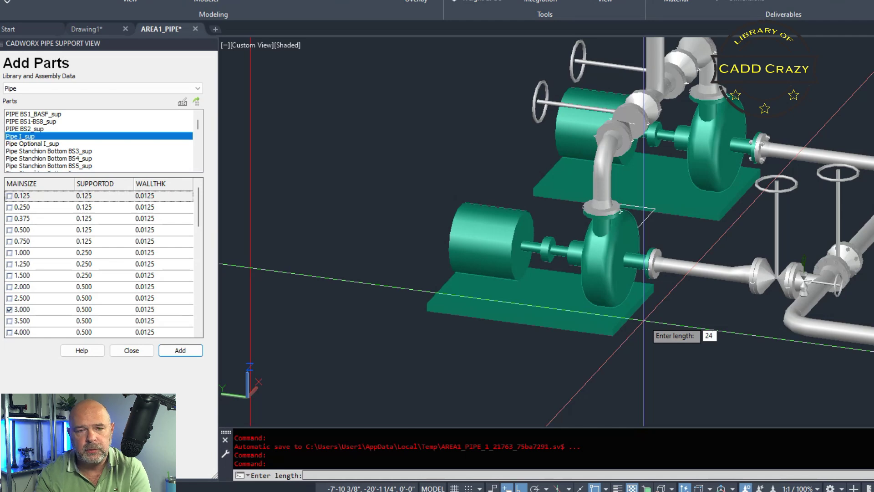
pyautogui.press('Return')
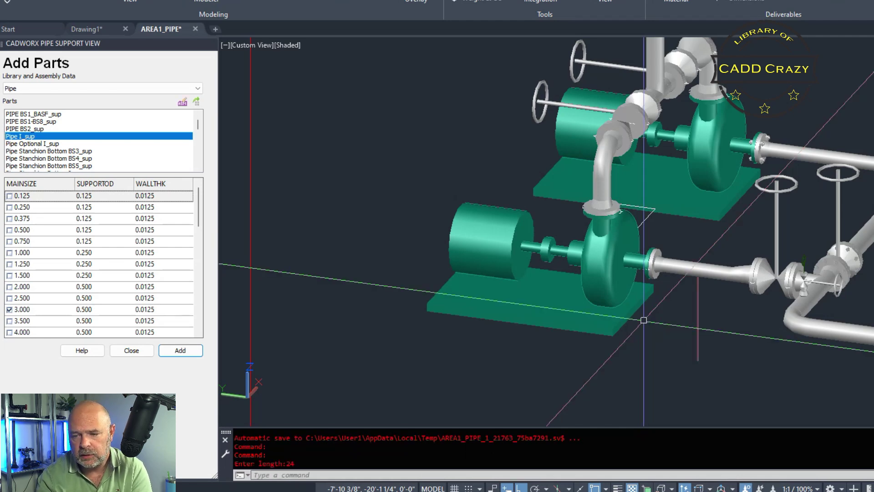
# Add the Plate I_sup part in main size 3.000 as the base plate under the support pipe, and finish adding parts
pyautogui.scroll(5, 645, 319)
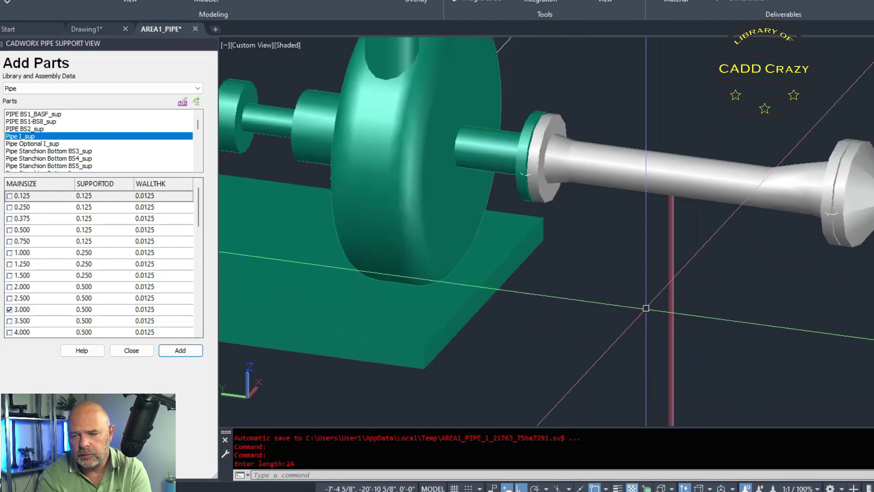
pyautogui.scroll(3, 646, 308)
pyautogui.scroll(-2, 686, 257)
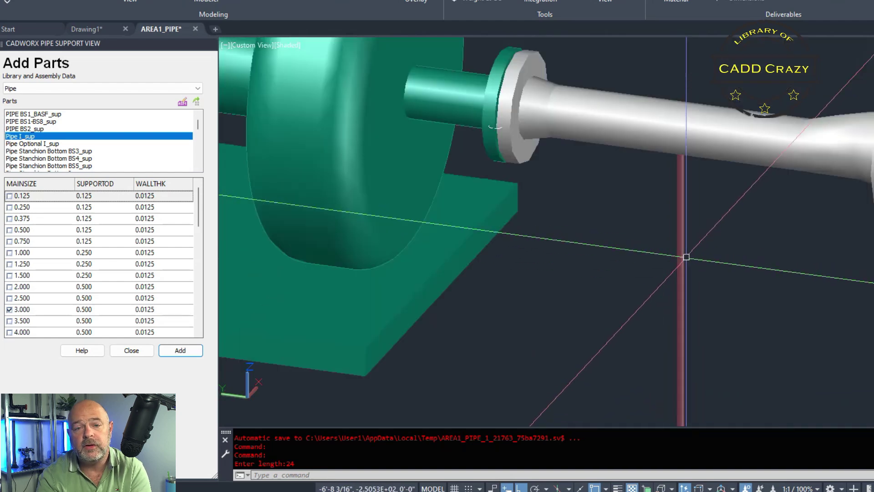
pyautogui.scroll(-3, 686, 257)
pyautogui.scroll(-3, 707, 283)
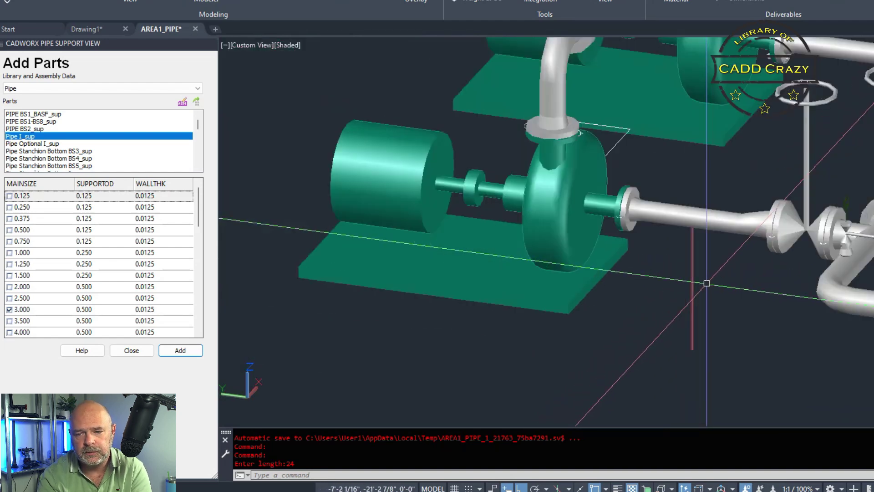
pyautogui.scroll(2, 645, 273)
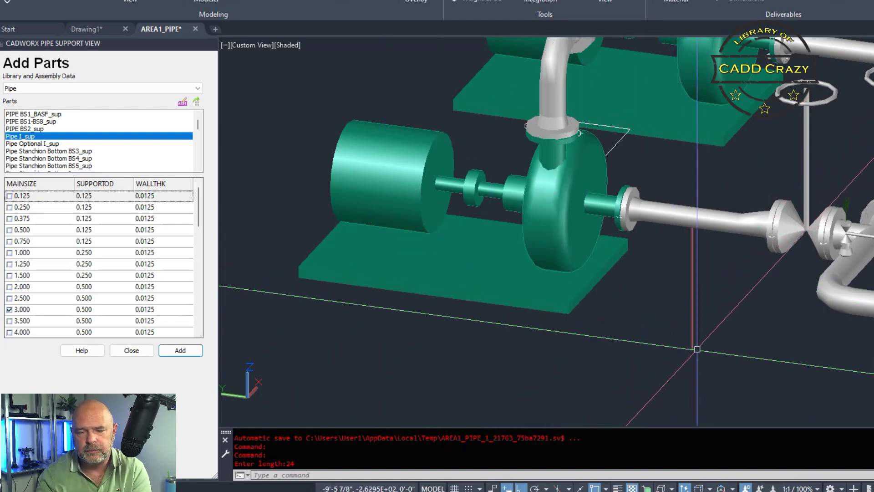
pyautogui.click(199, 89)
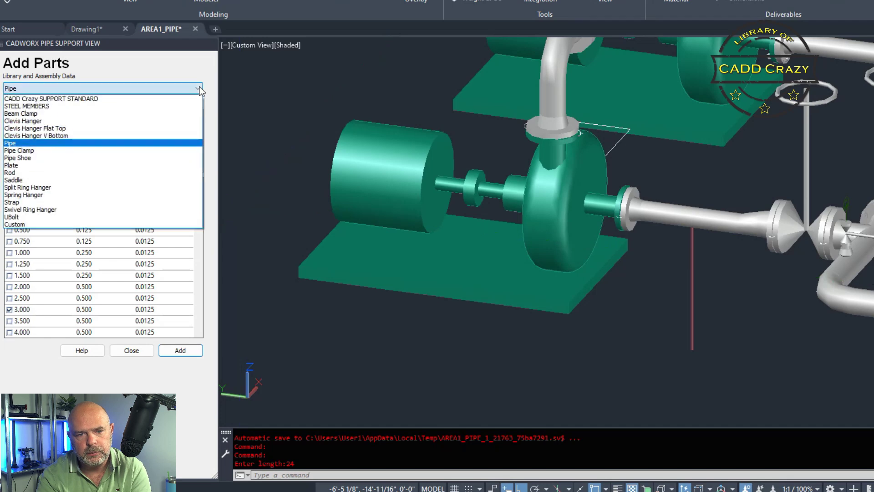
pyautogui.click(30, 165)
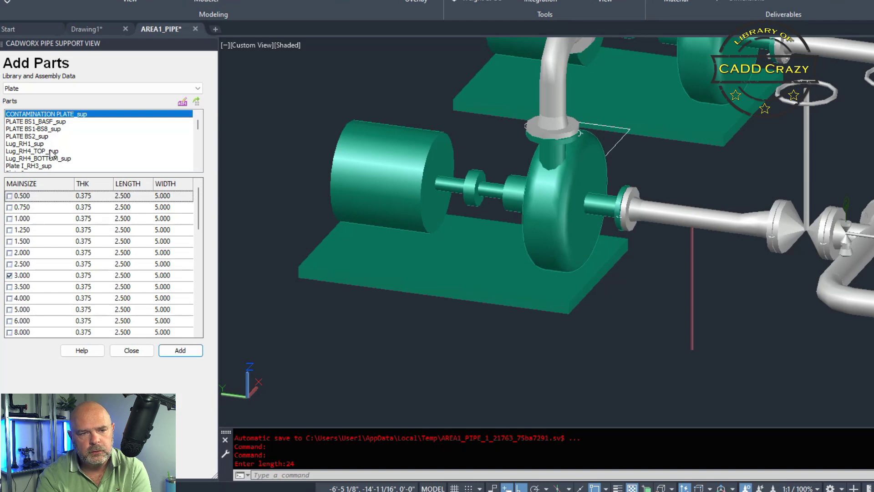
pyautogui.scroll(-1, 50, 153)
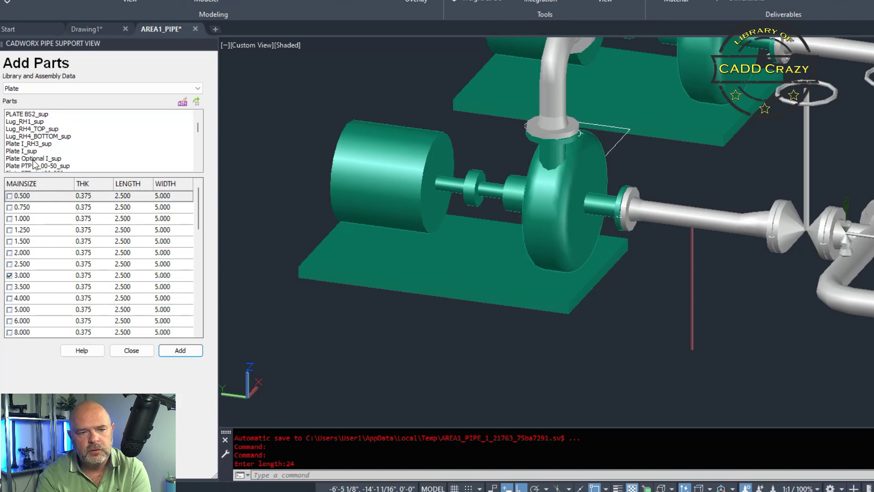
pyautogui.click(31, 152)
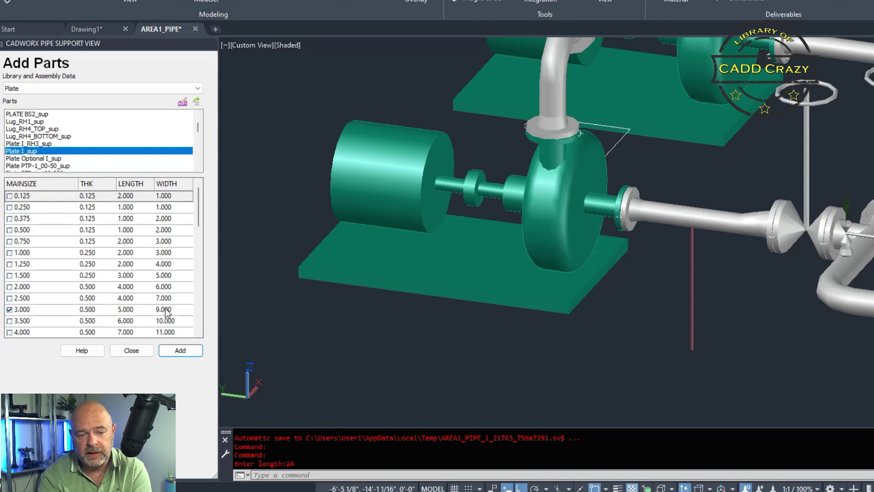
pyautogui.click(179, 351)
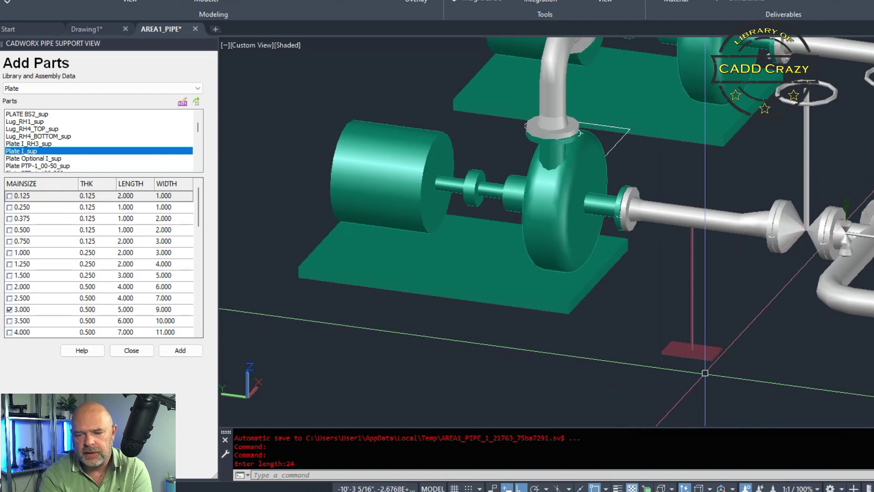
pyautogui.scroll(3, 726, 373)
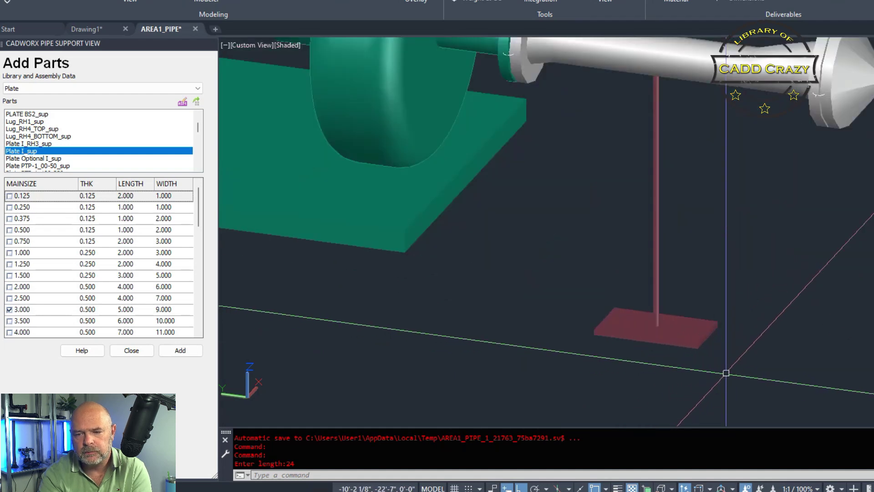
pyautogui.scroll(-3, 726, 373)
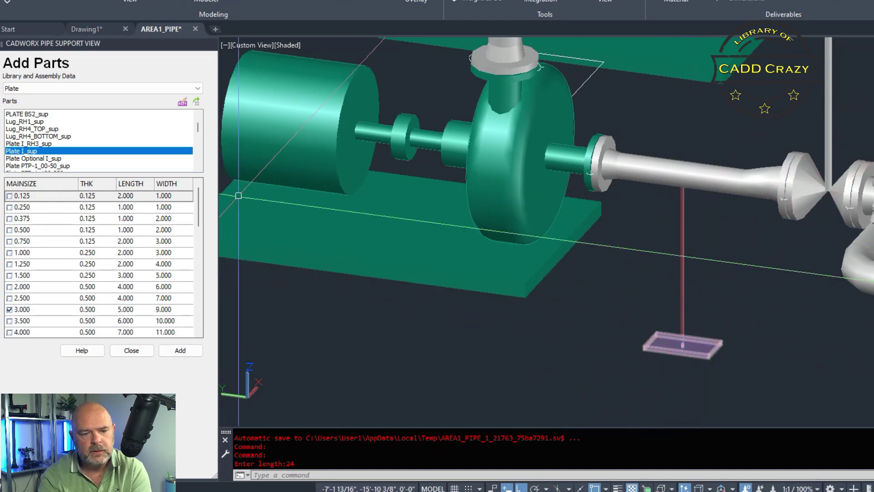
pyautogui.click(132, 351)
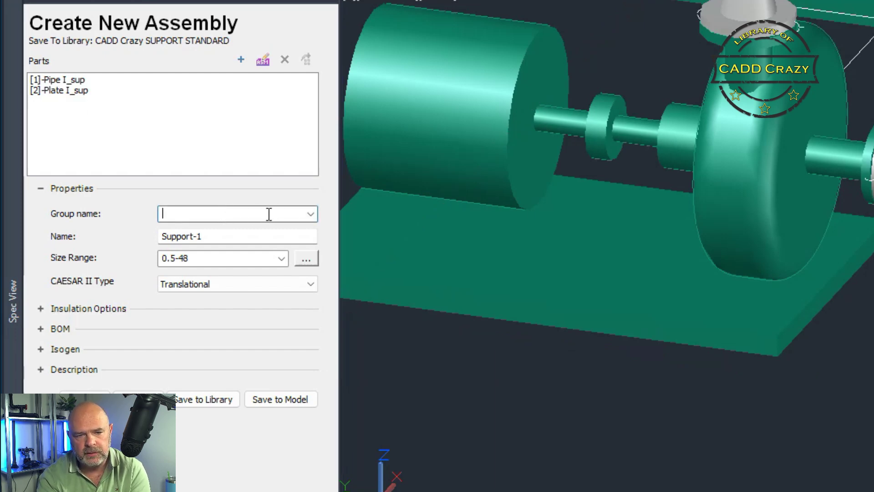
# Assign the new assembly to the BASE SUPPORTS group
pyautogui.click(311, 214)
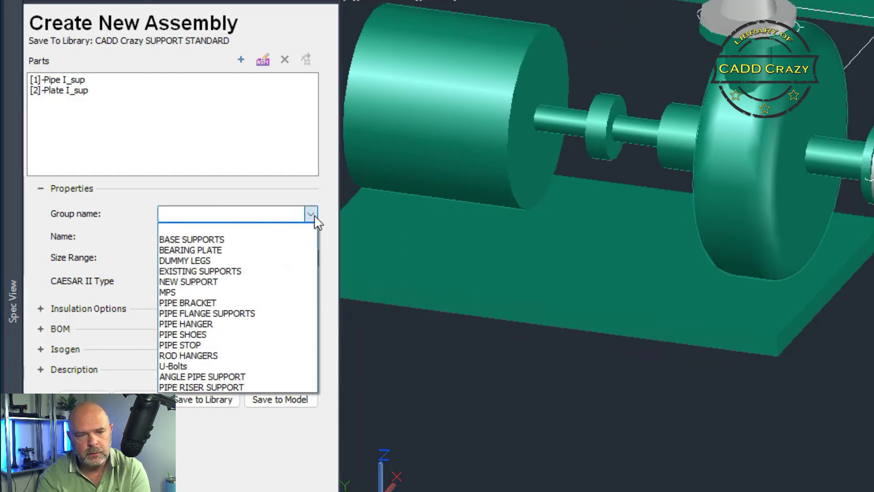
pyautogui.click(212, 239)
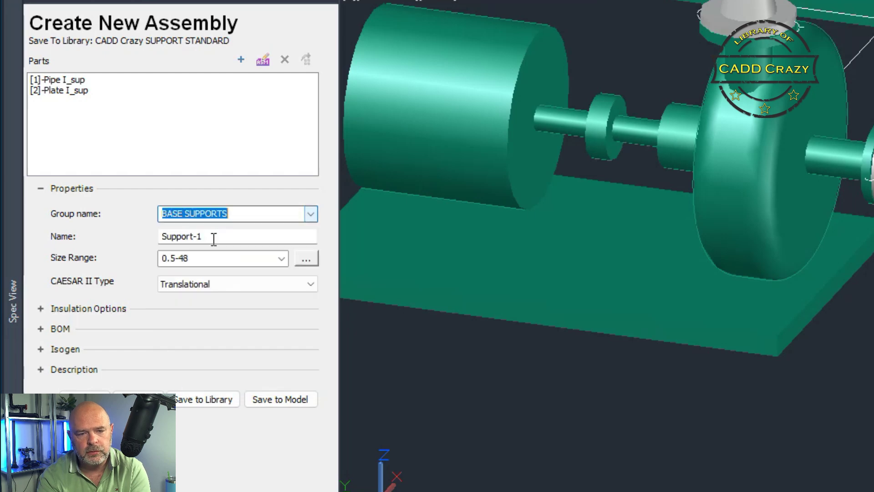
# Name the new assembly BS-111 and set its size range to 3
pyautogui.click(214, 238)
pyautogui.doubleClick(213, 239)
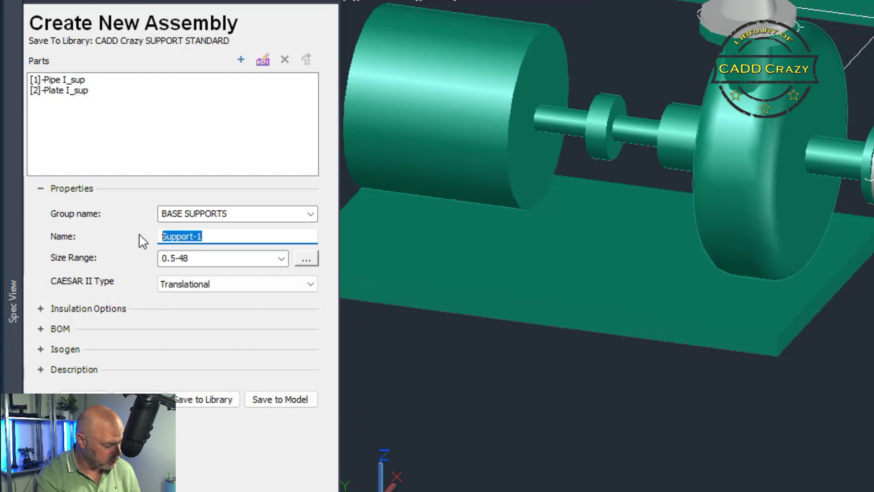
pyautogui.write('BS')
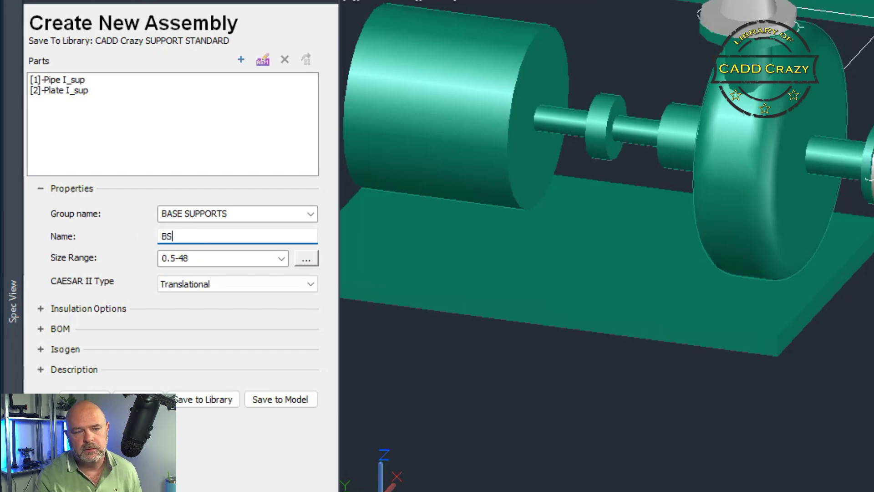
pyautogui.write('-111')
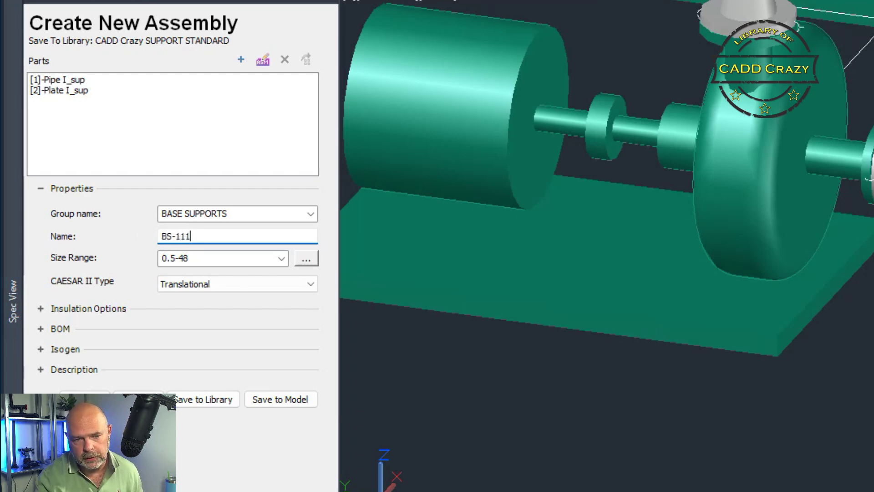
pyautogui.click(242, 258)
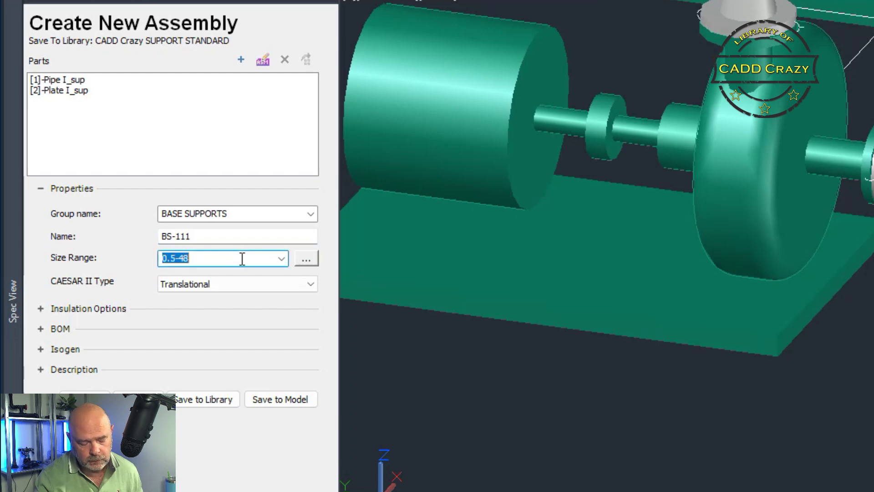
pyautogui.write('3')
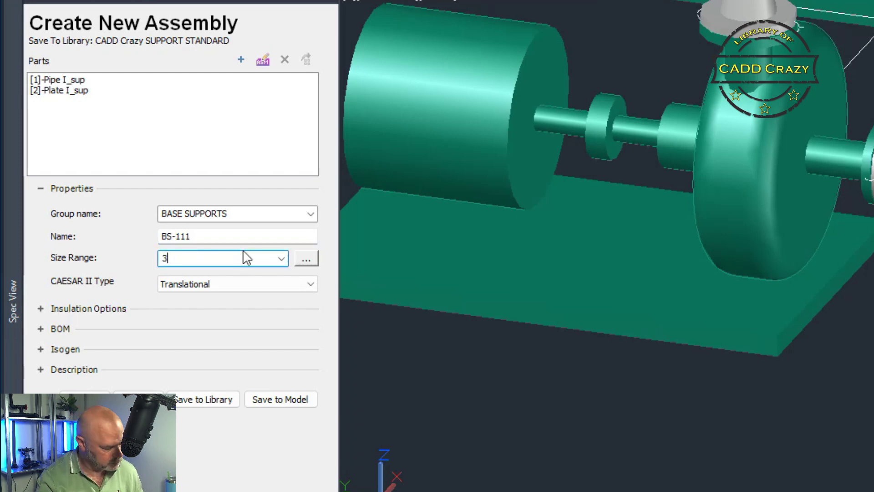
# Review the available CAESAR II types for the assembly and keep Translational
pyautogui.click(234, 286)
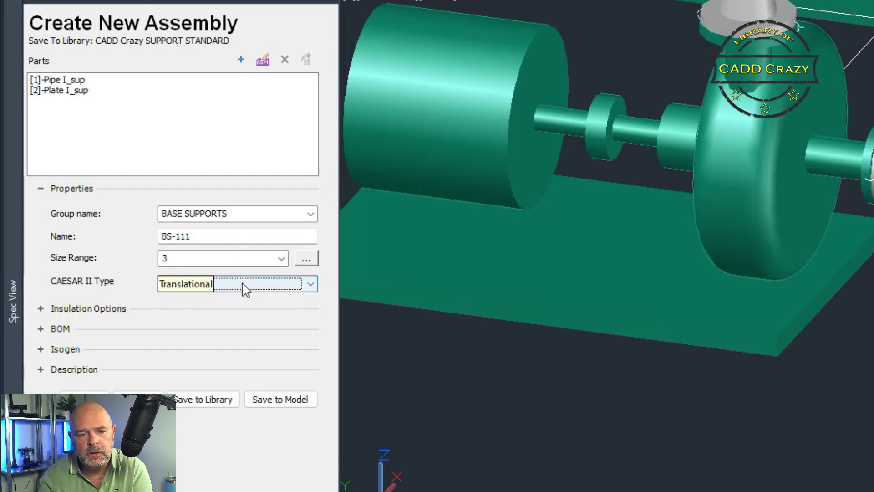
pyautogui.click(313, 284)
pyautogui.click(314, 284)
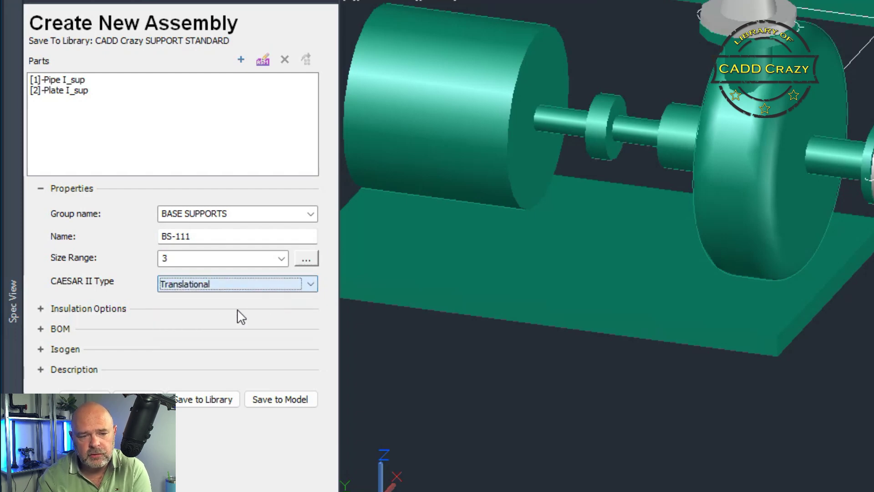
pyautogui.click(307, 285)
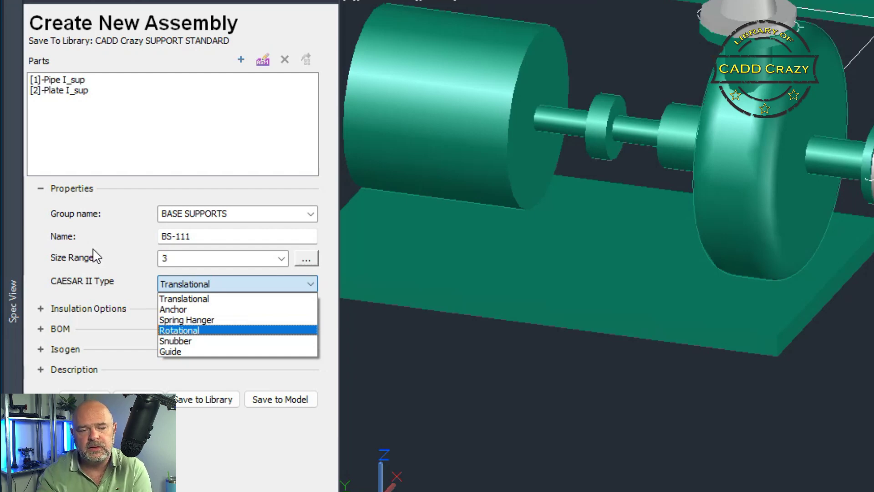
pyautogui.click(146, 289)
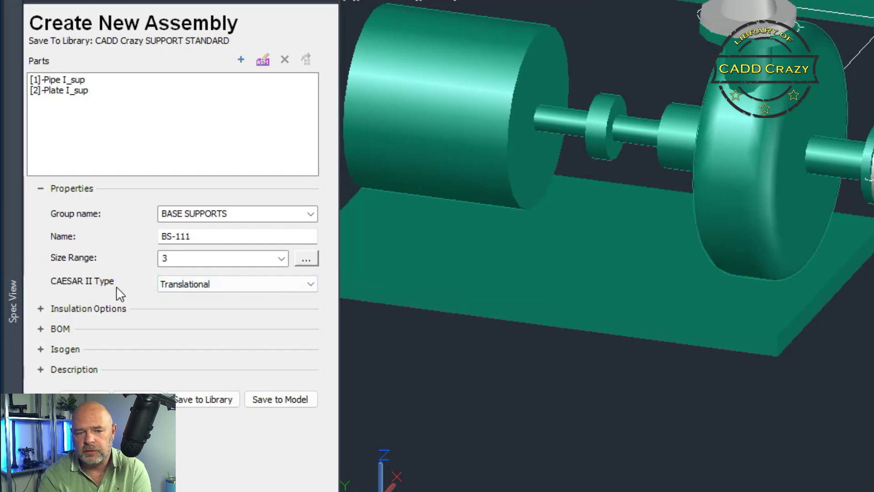
# Show the assembly's insulation and BOM options, and choose Fabrication as the BOM type
pyautogui.click(42, 309)
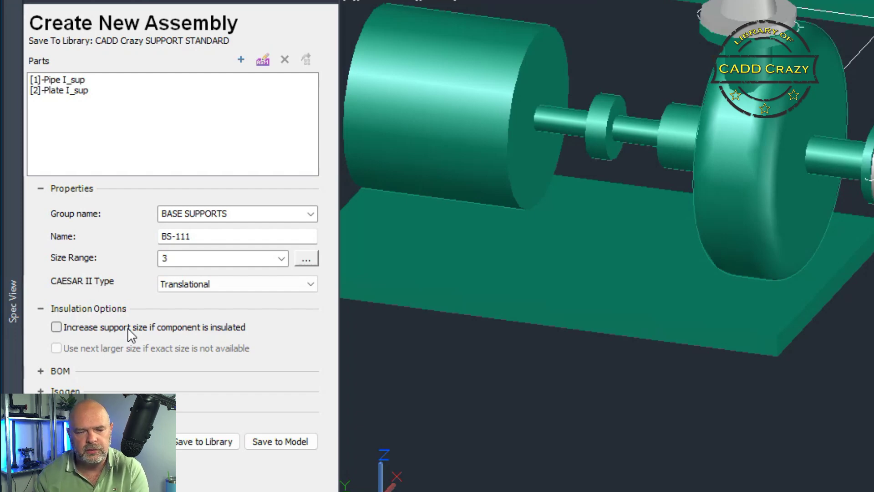
pyautogui.click(41, 371)
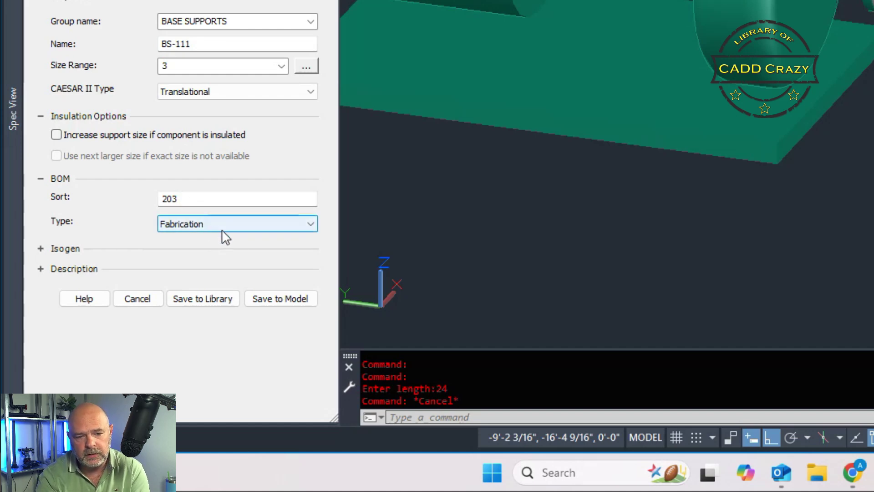
pyautogui.click(233, 227)
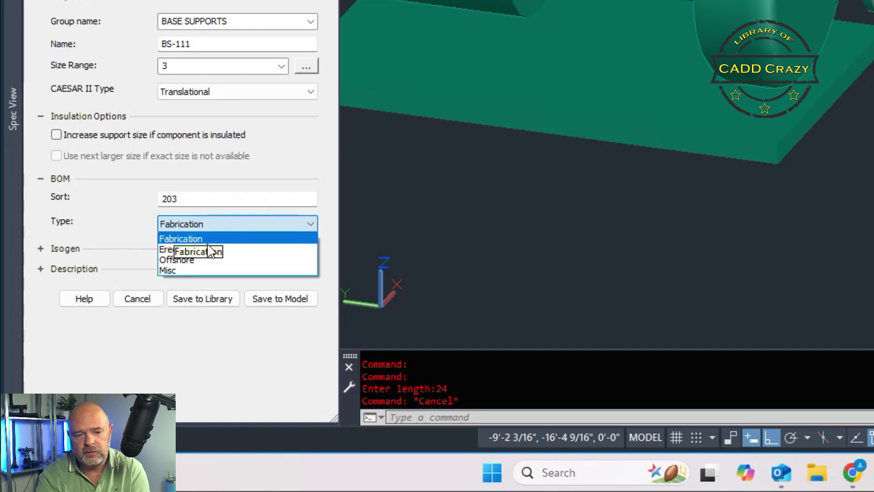
pyautogui.click(197, 282)
pyautogui.click(235, 225)
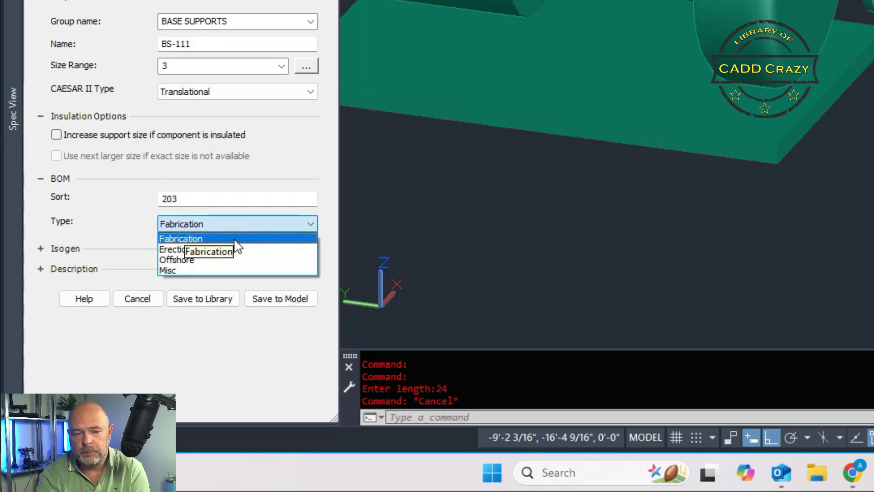
pyautogui.click(235, 239)
# Show the assembly's Isogen settings and set the SKEY to DUCK
pyautogui.click(40, 248)
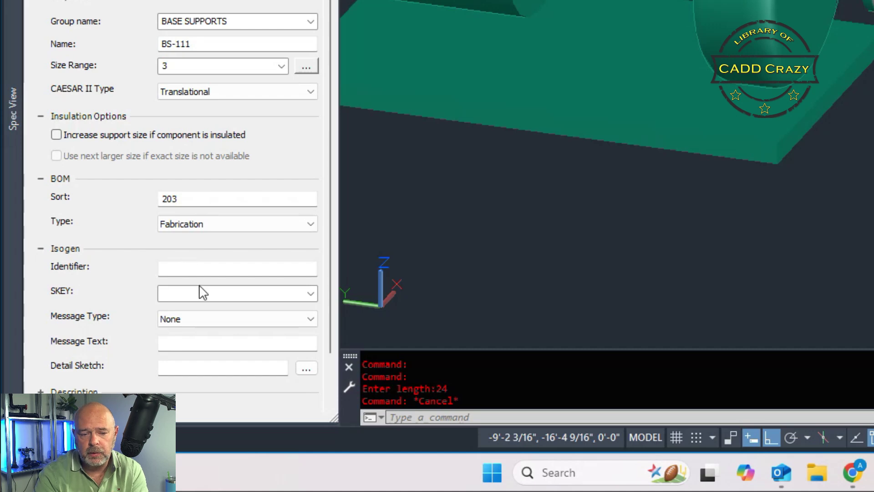
pyautogui.click(244, 295)
pyautogui.click(274, 272)
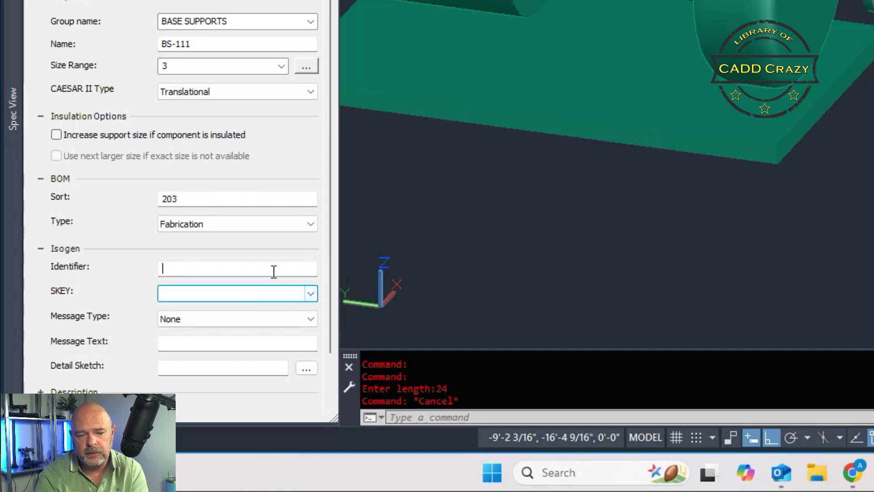
pyautogui.click(313, 296)
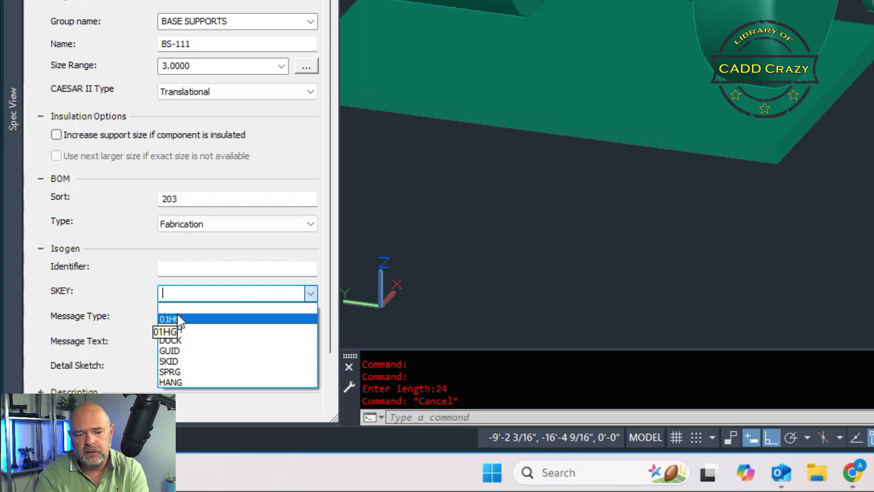
pyautogui.click(189, 340)
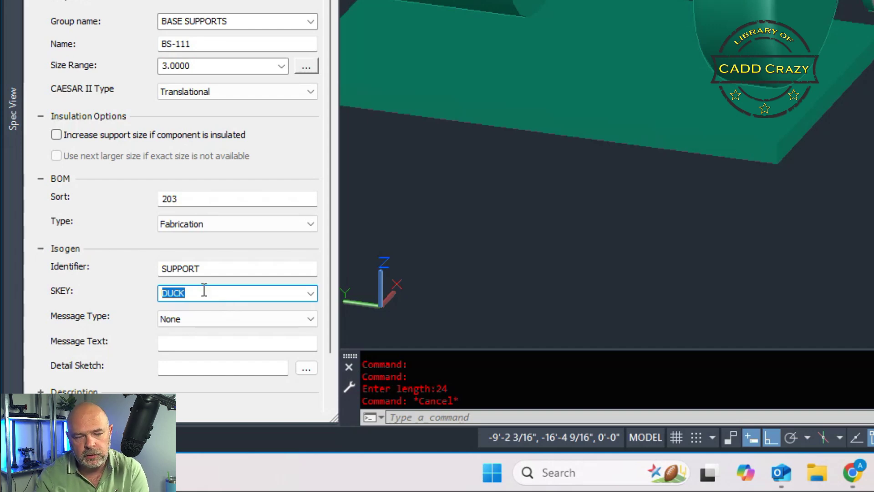
# Keep the Isogen message type at None and enter BS-111 as the message text
pyautogui.click(242, 319)
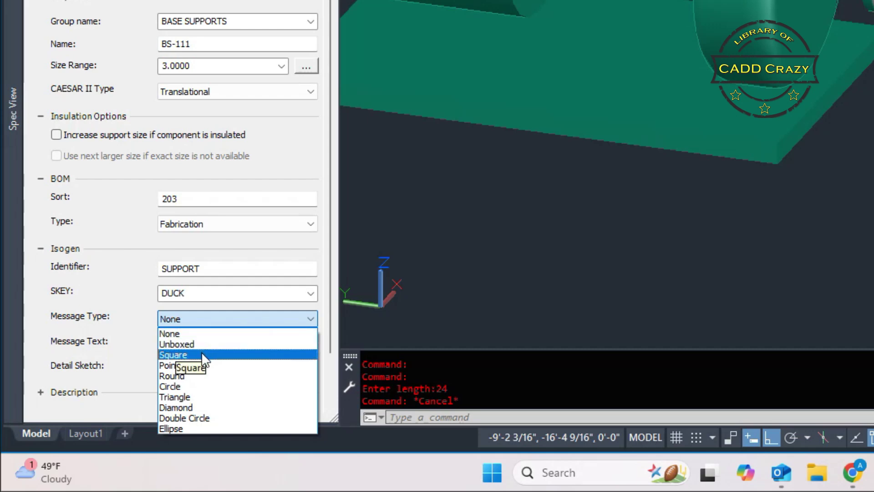
pyautogui.click(105, 316)
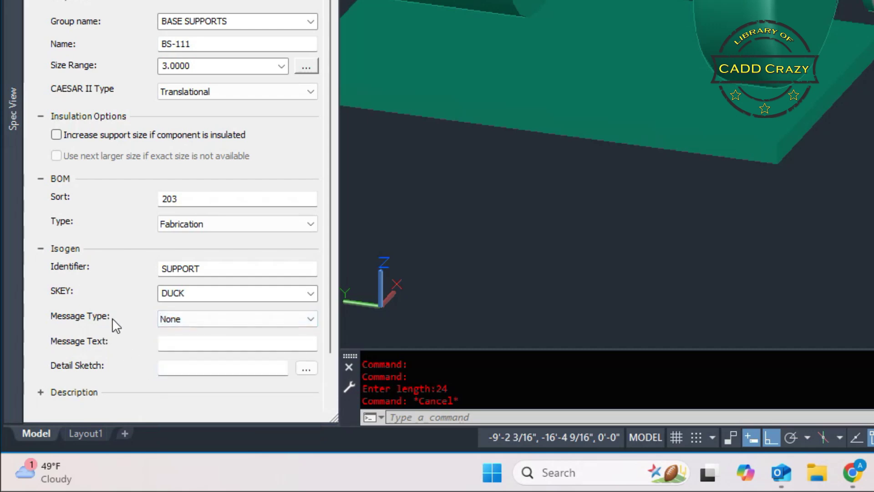
pyautogui.click(206, 343)
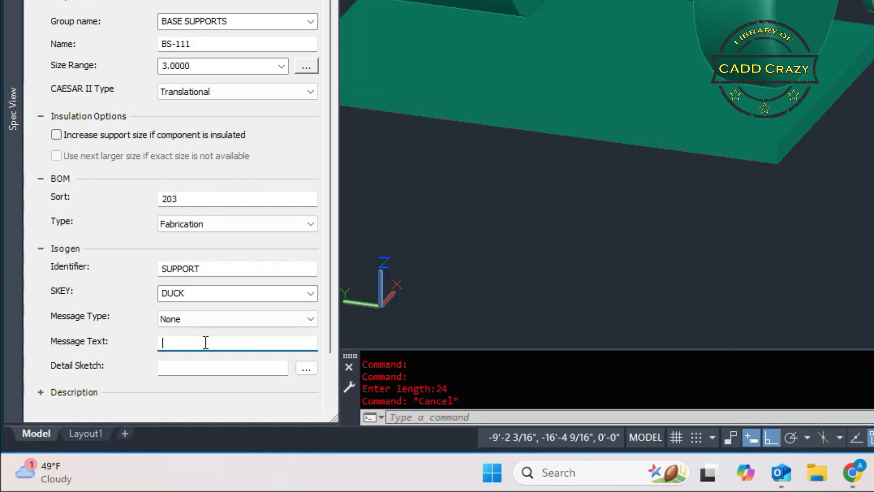
pyautogui.write('BS-111')
pyautogui.click(196, 369)
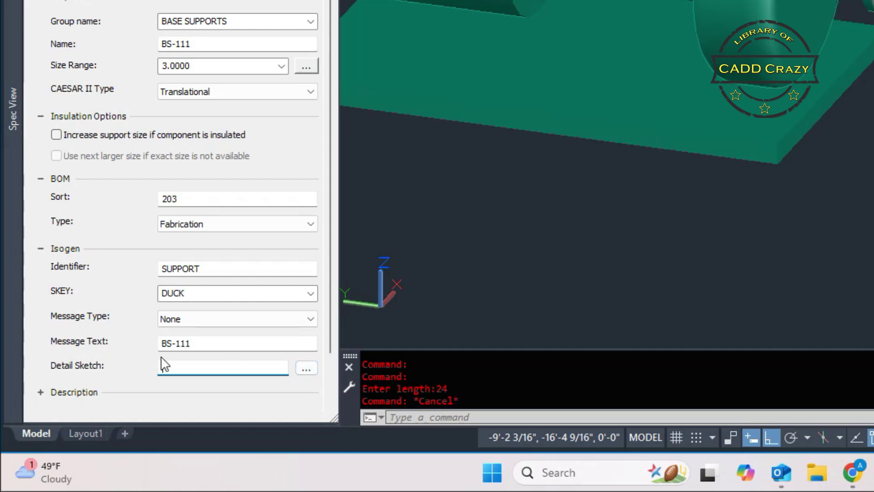
# Show the assembly's description fields and set the tag to BS-111
pyautogui.scroll(-1, 137, 351)
pyautogui.click(41, 385)
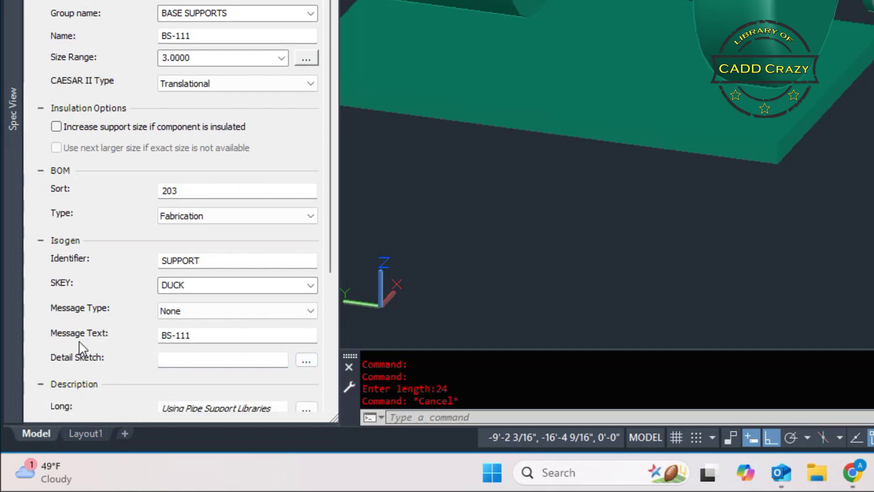
pyautogui.scroll(-3, 78, 340)
pyautogui.scroll(-1, 78, 340)
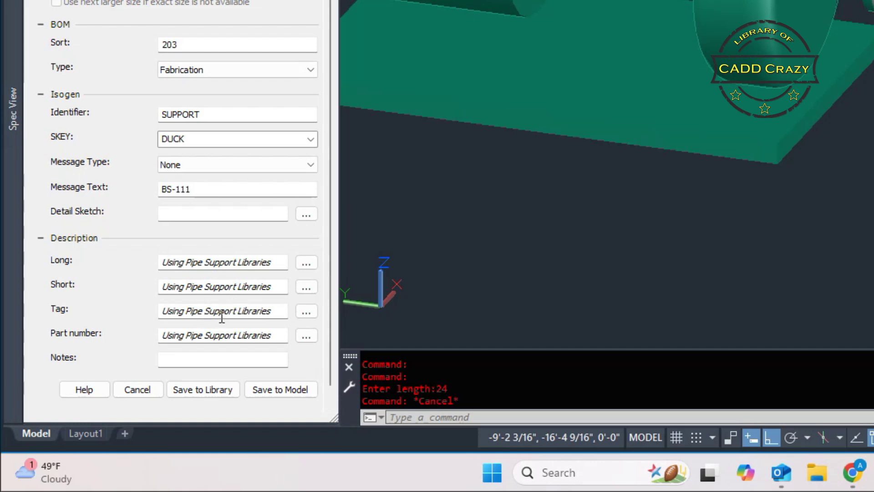
pyautogui.click(247, 310)
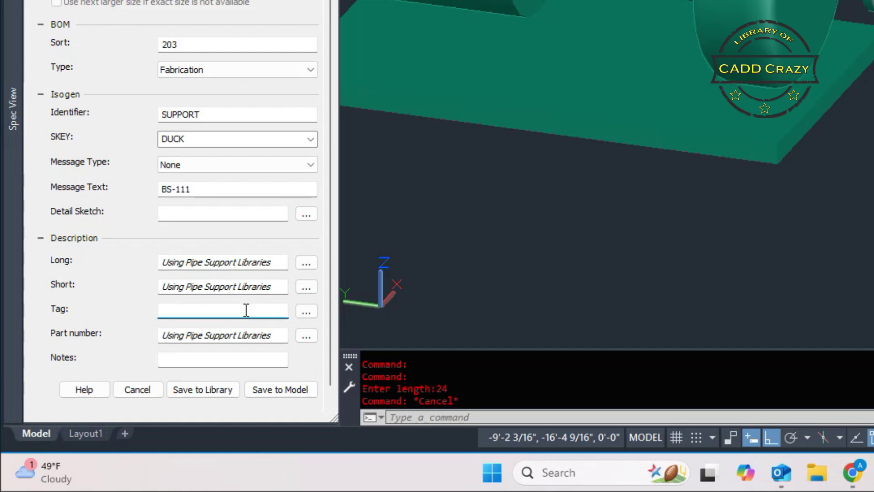
pyautogui.write('BS-111')
# Set the assembly's long description to BASE SUPPORT SEE CC STD BS-111
pyautogui.click(241, 263)
pyautogui.write('B')
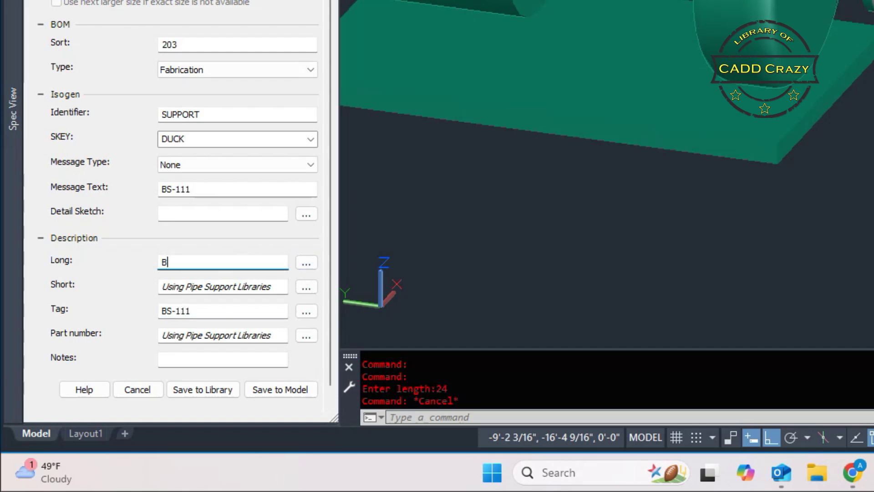
pyautogui.write('S-11')
pyautogui.press('BackSpace')
pyautogui.press('BackSpace')
pyautogui.press('BackSpace')
pyautogui.press('BackSpace')
pyautogui.press('BackSpace')
pyautogui.write('BASE SUPPORT')
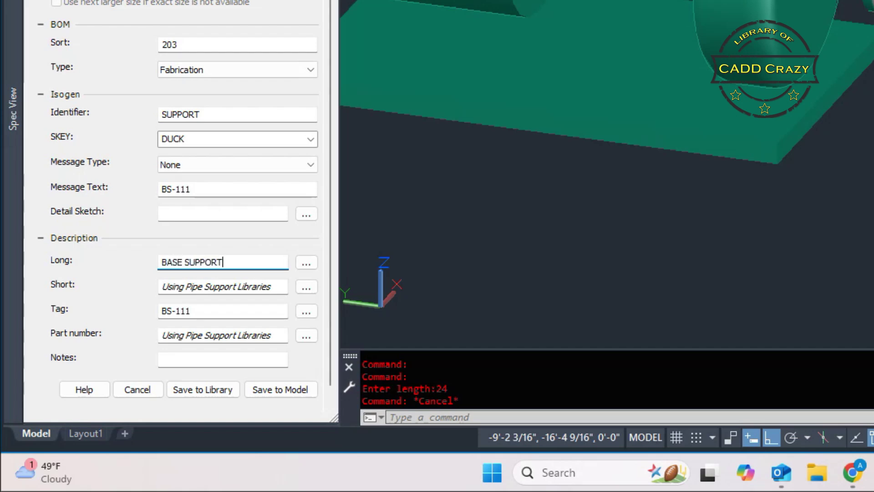
pyautogui.write(' SEE')
pyautogui.write(' CC')
pyautogui.write(' S')
pyautogui.write('TD ')
pyautogui.write('BS-1')
pyautogui.write('11')
pyautogui.press('Tab')
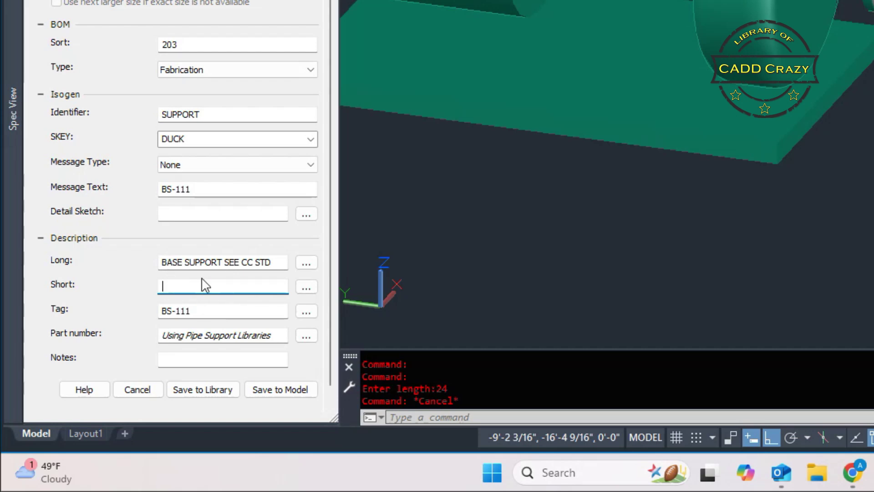
# Set the short description to BASE SUPPORT, save the assembly to the library and confirm the save
pyautogui.write('BAS')
pyautogui.press('BackSpace')
pyautogui.write('E SUPPORT')
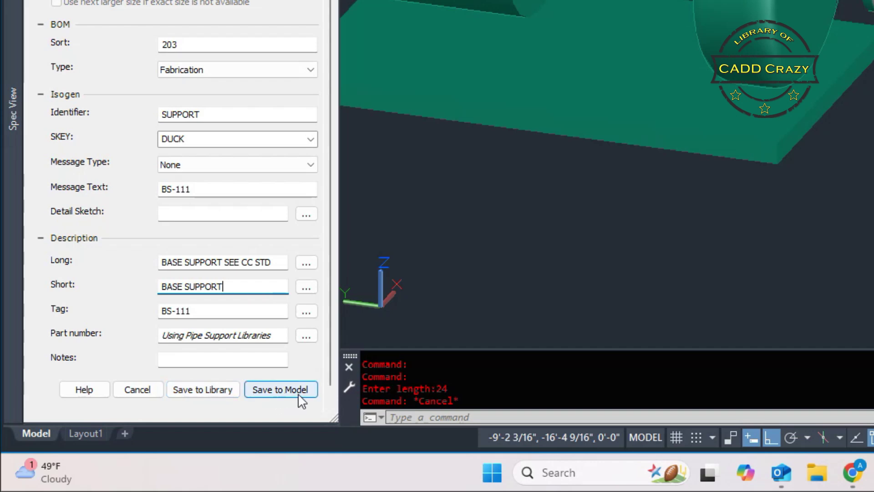
pyautogui.click(202, 390)
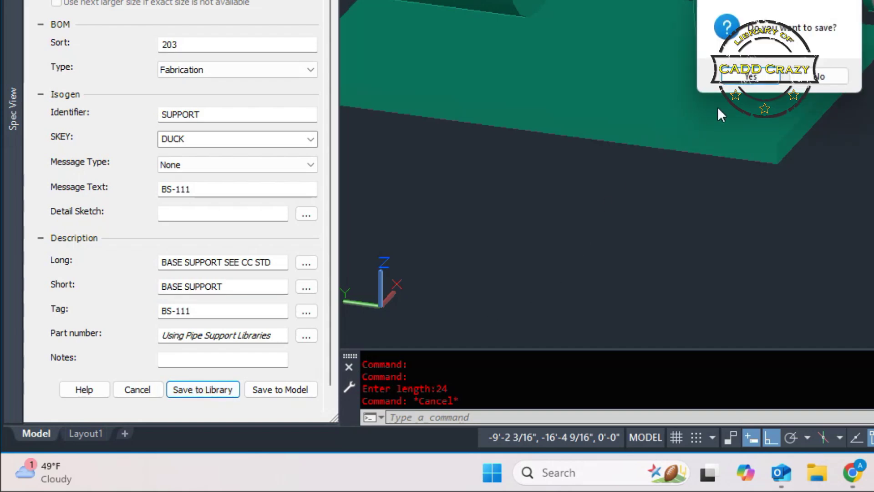
pyautogui.click(757, 82)
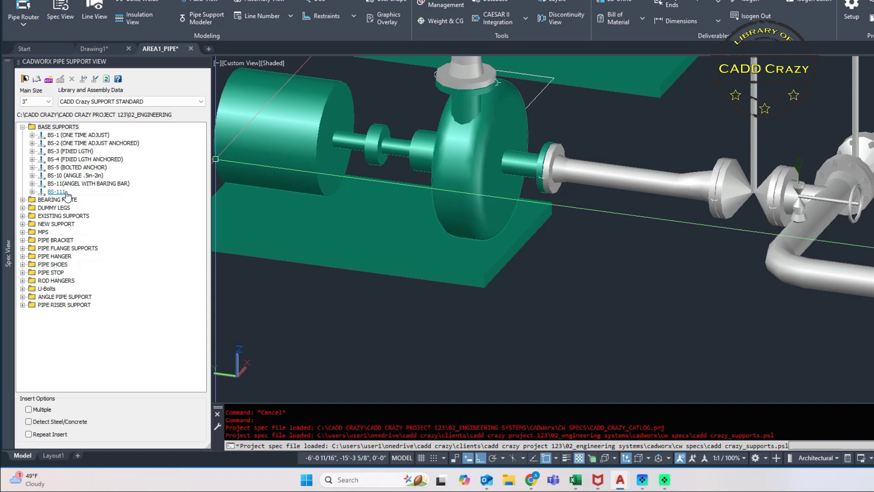
# Insert the BS-111 base support on the 3-inch line beside the pump, extending it 36 inches downward, and pick its rotation
pyautogui.doubleClick(66, 192)
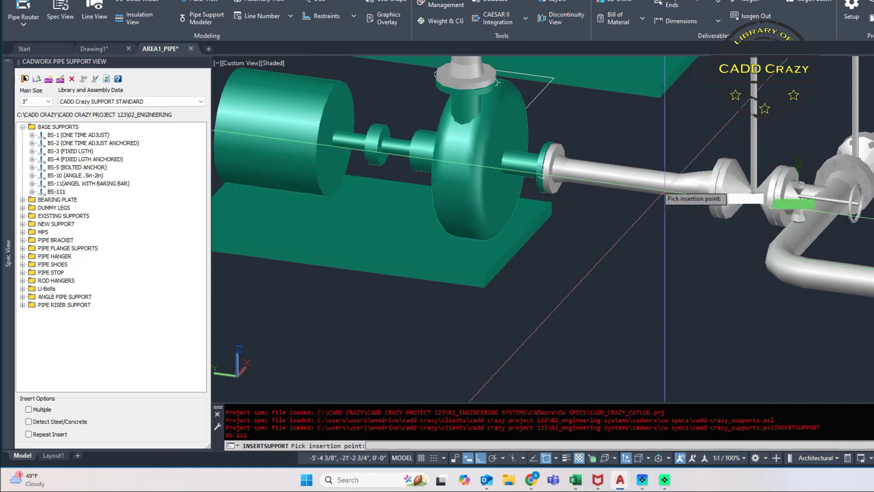
pyautogui.click(620, 178)
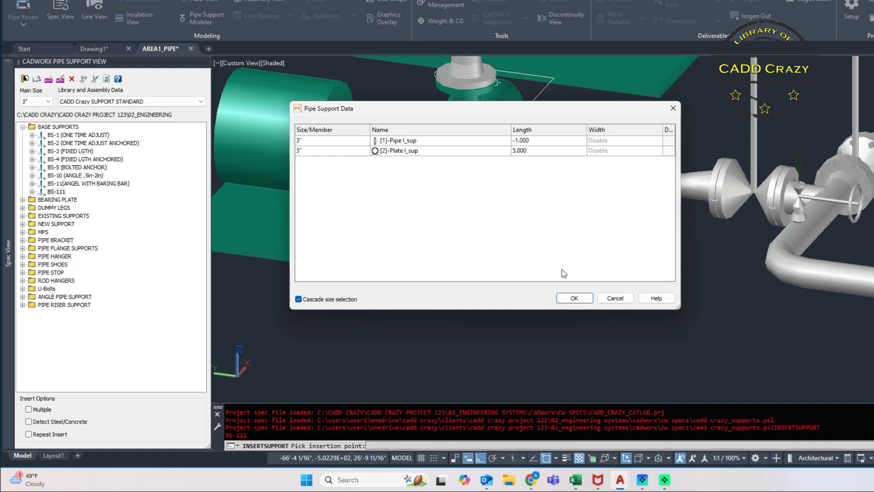
pyautogui.click(574, 299)
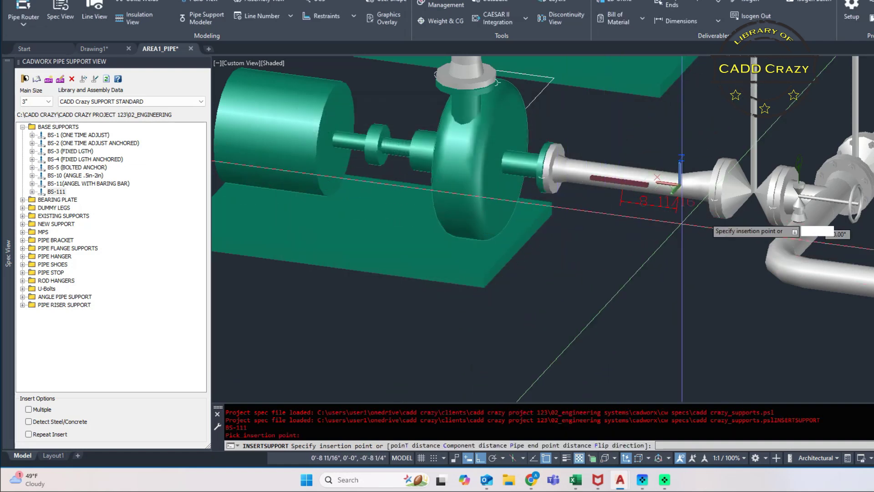
pyautogui.click(623, 178)
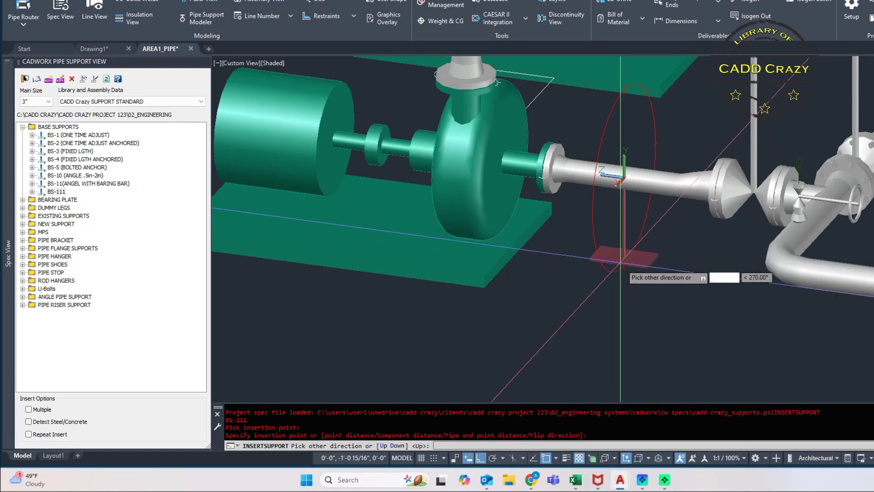
pyautogui.write('36')
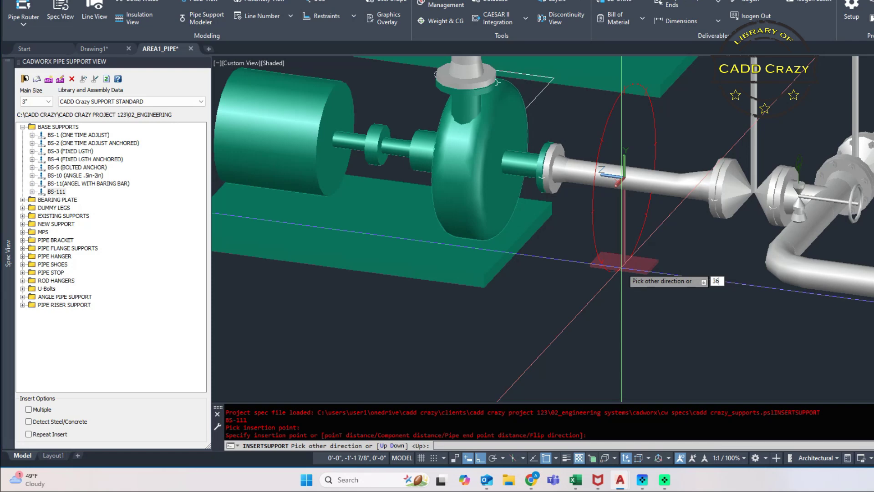
pyautogui.press('Return')
pyautogui.scroll(-4, 597, 271)
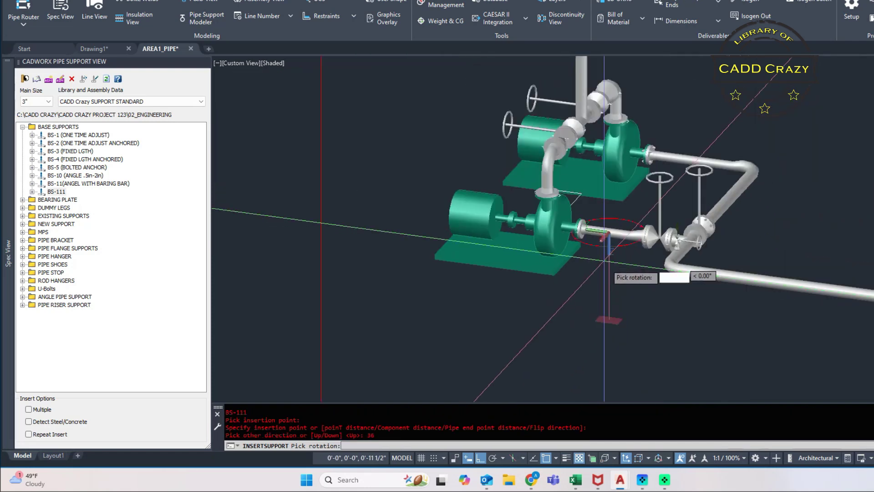
pyautogui.click(617, 299)
pyautogui.scroll(5, 618, 299)
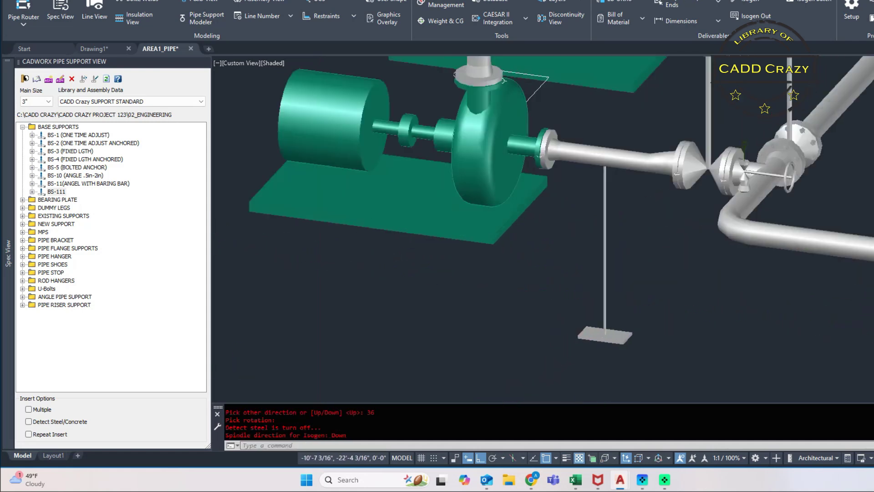
# Delete the BS-111 support just placed under the pump line
pyautogui.click(602, 261)
pyautogui.press('Delete')
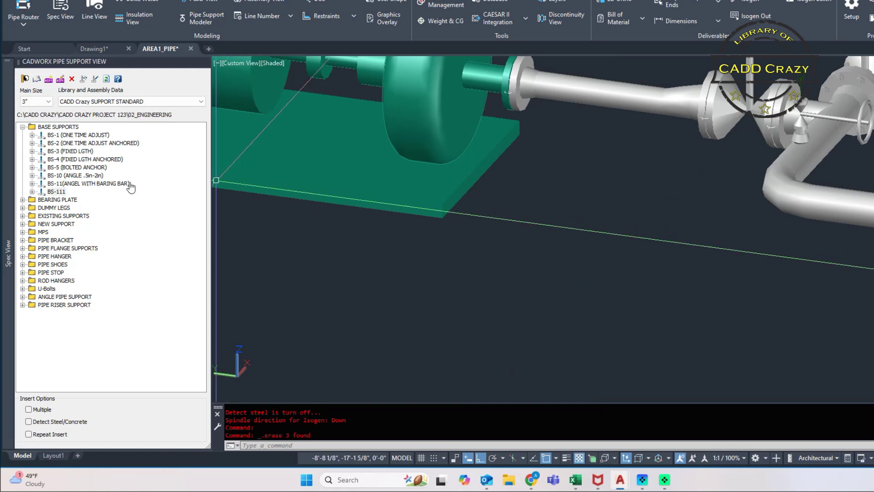
# Start a new BS-111 support on the 3-inch line between the pump flange and the reducer, with a downward length of 36 inches
pyautogui.doubleClick(56, 192)
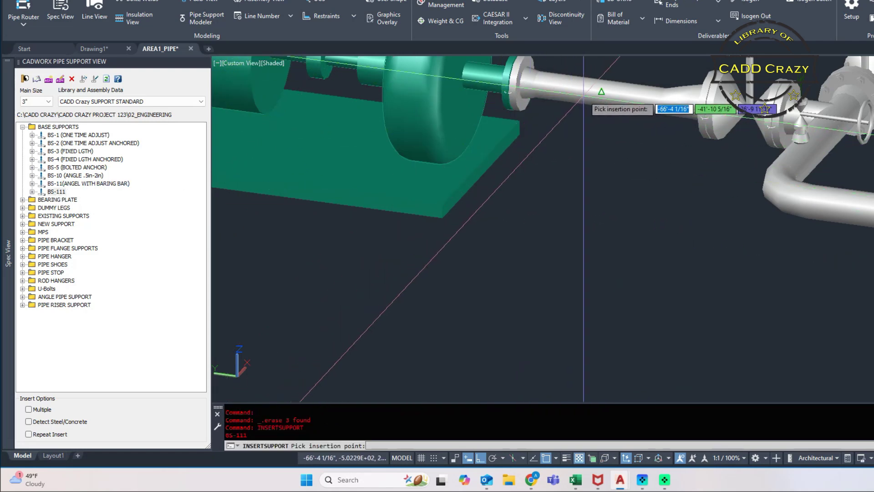
pyautogui.click(601, 91)
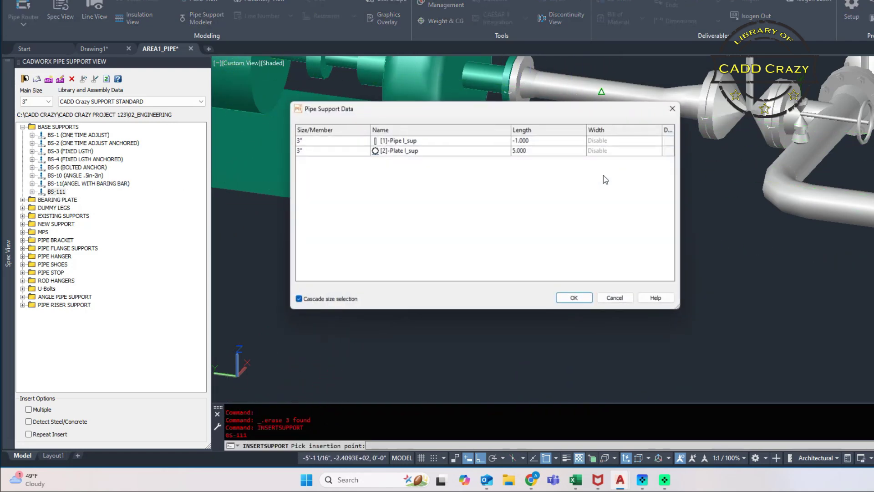
pyautogui.click(574, 298)
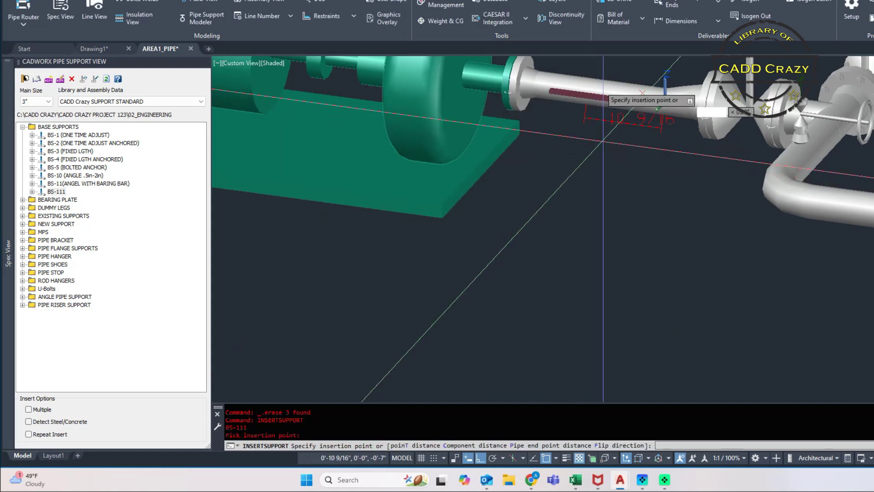
pyautogui.click(595, 93)
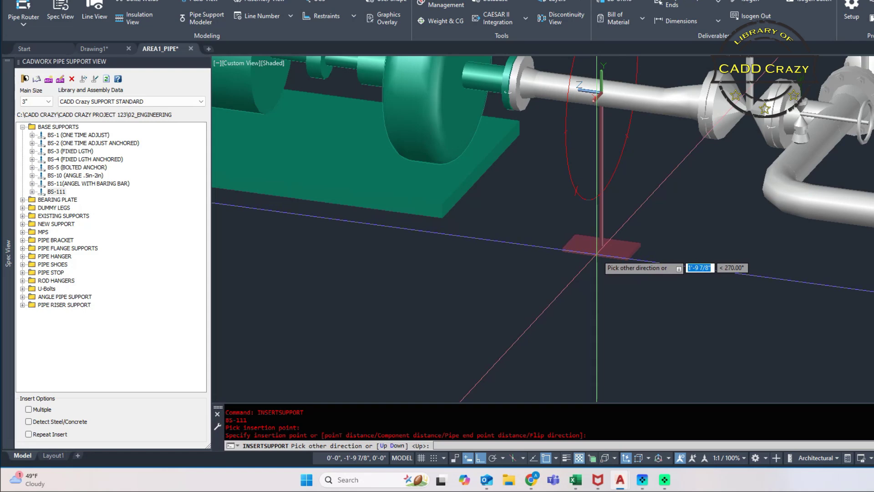
pyautogui.write('36')
pyautogui.press('Return')
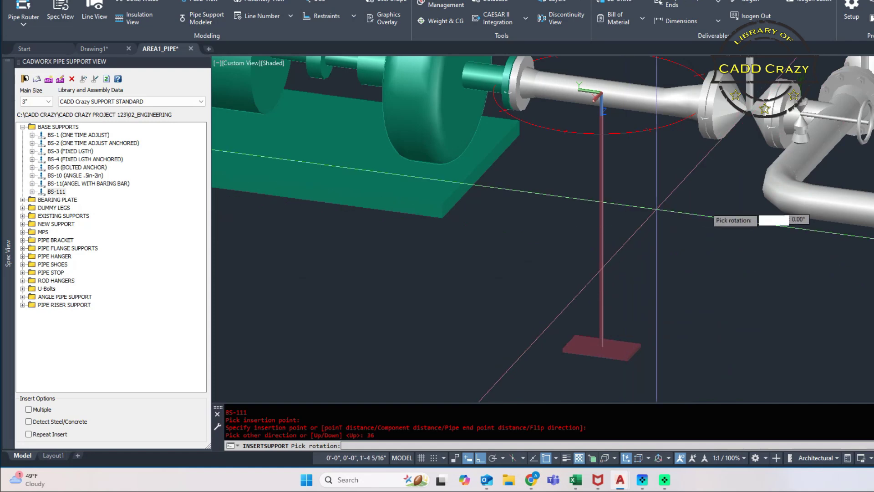
# Pick the rotation of the support's base plate to complete the placement, and select the placed support
pyautogui.scroll(-3, 626, 226)
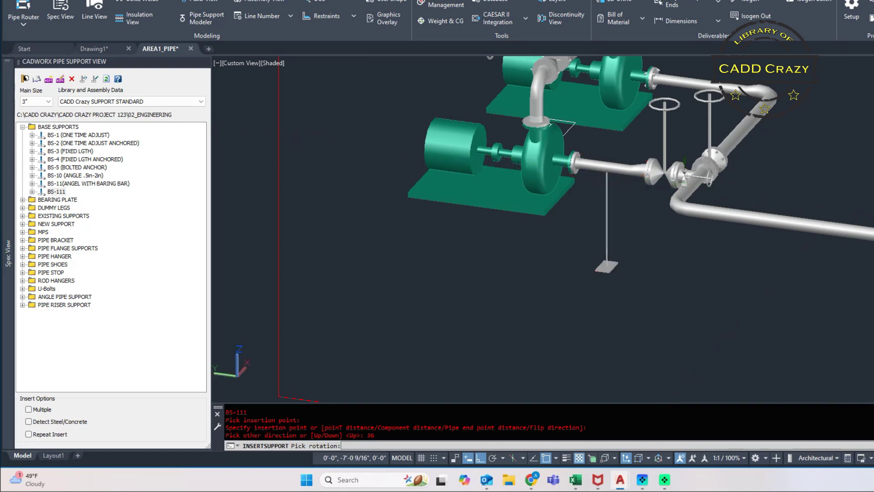
pyautogui.click(572, 284)
pyautogui.scroll(5, 605, 260)
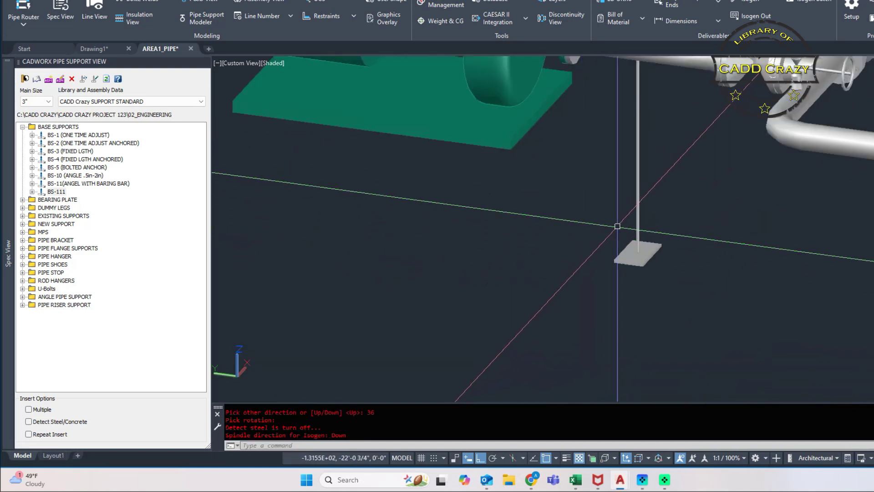
pyautogui.click(617, 257)
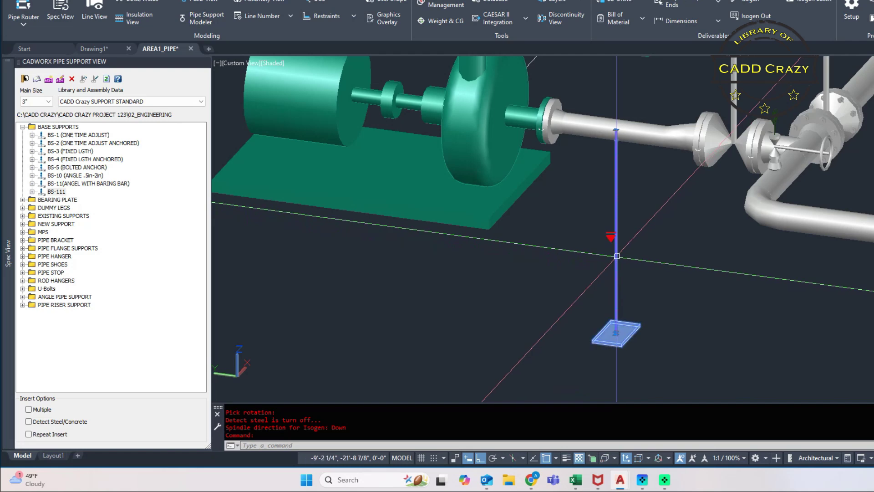